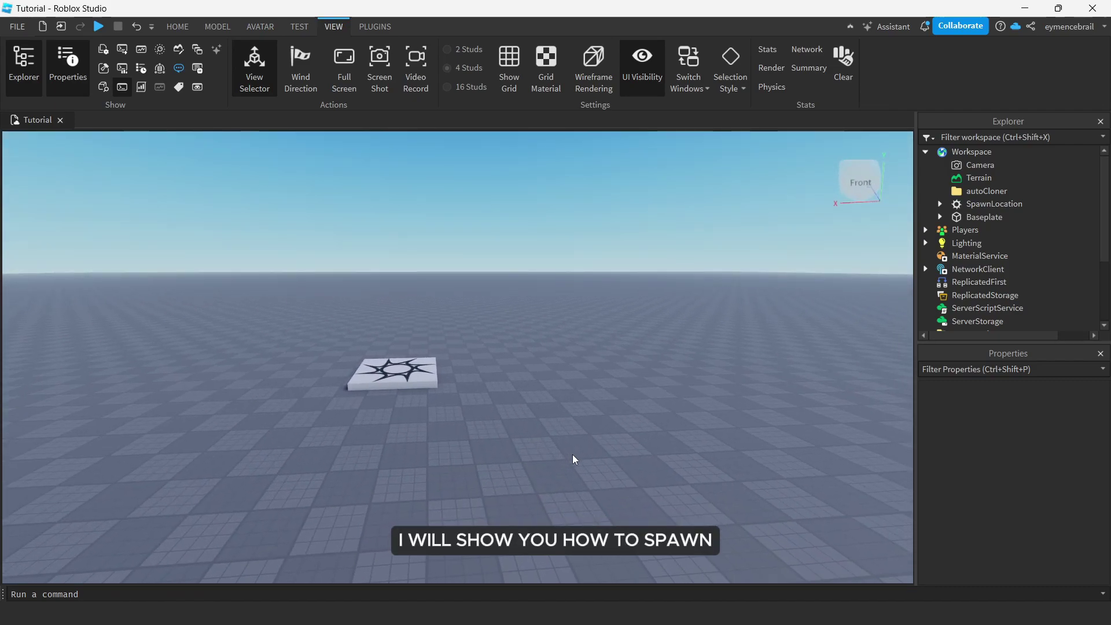
# Close the Properties window
pyautogui.click(1100, 352)
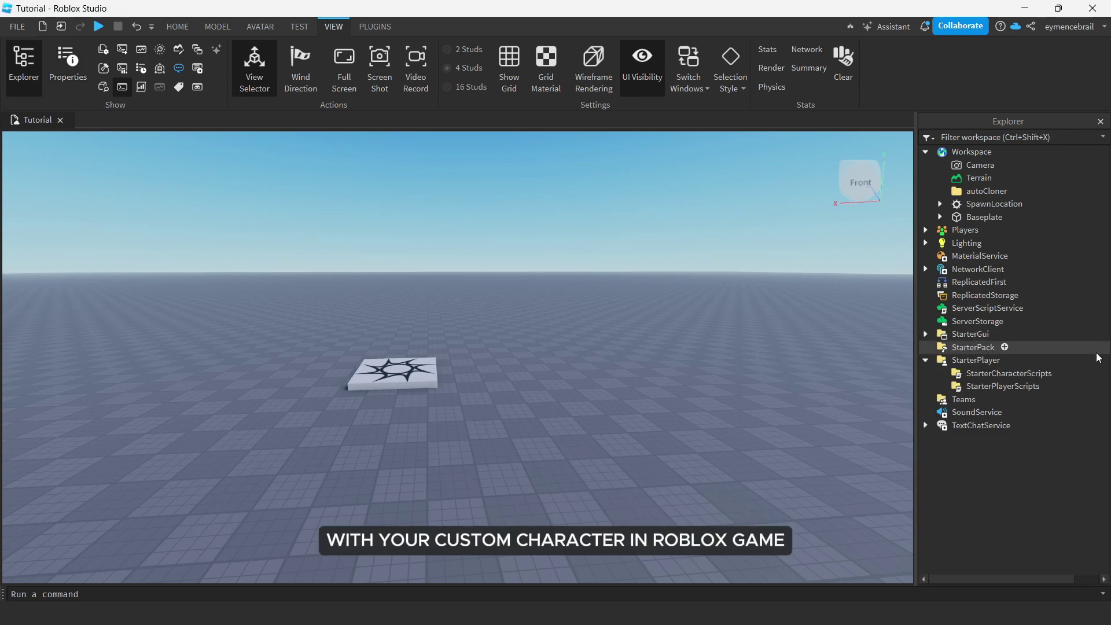
pyautogui.moveTo(529, 349); pyautogui.dragTo(529, 349, button='right')
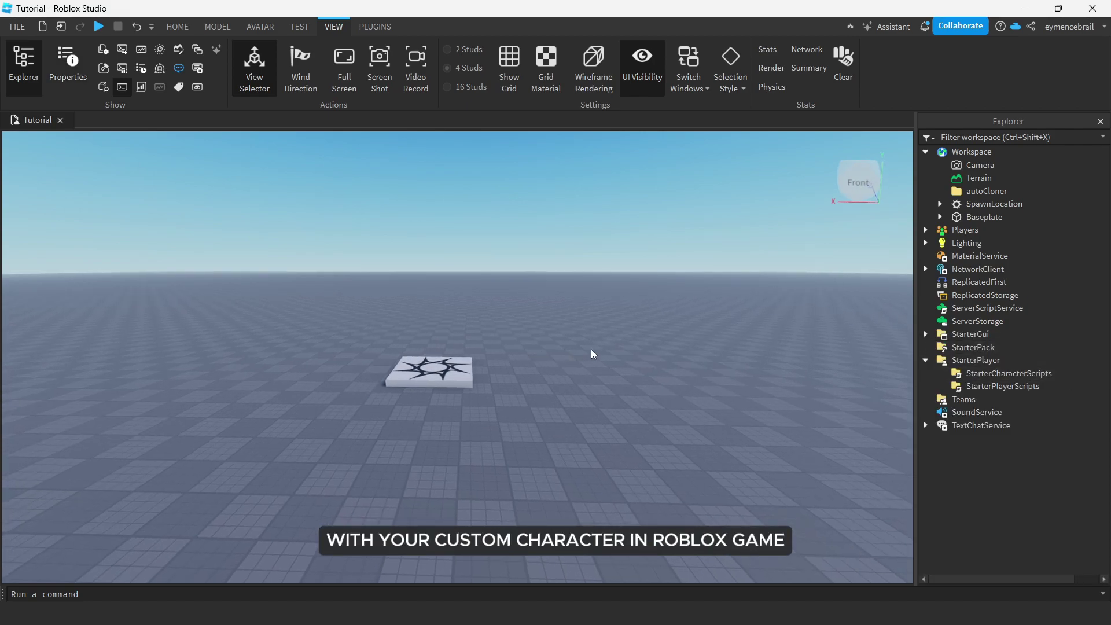
pyautogui.moveTo(300, 279); pyautogui.dragTo(299, 278, button='right')
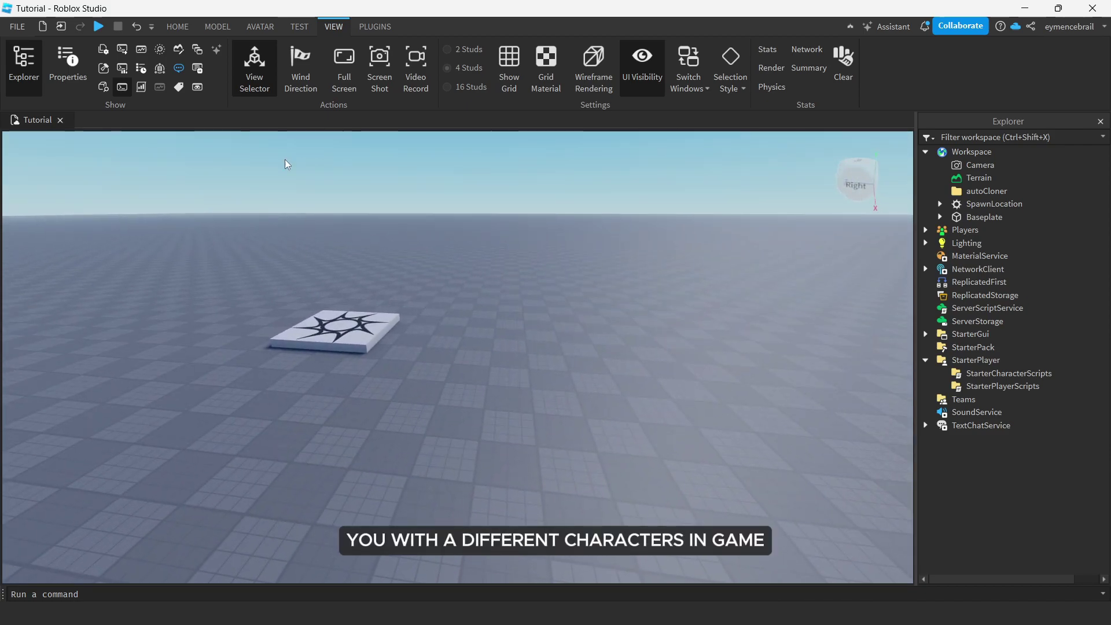
# Generate an R15 masculine Block Avatar rig with the Rig Builder
pyautogui.click(261, 27)
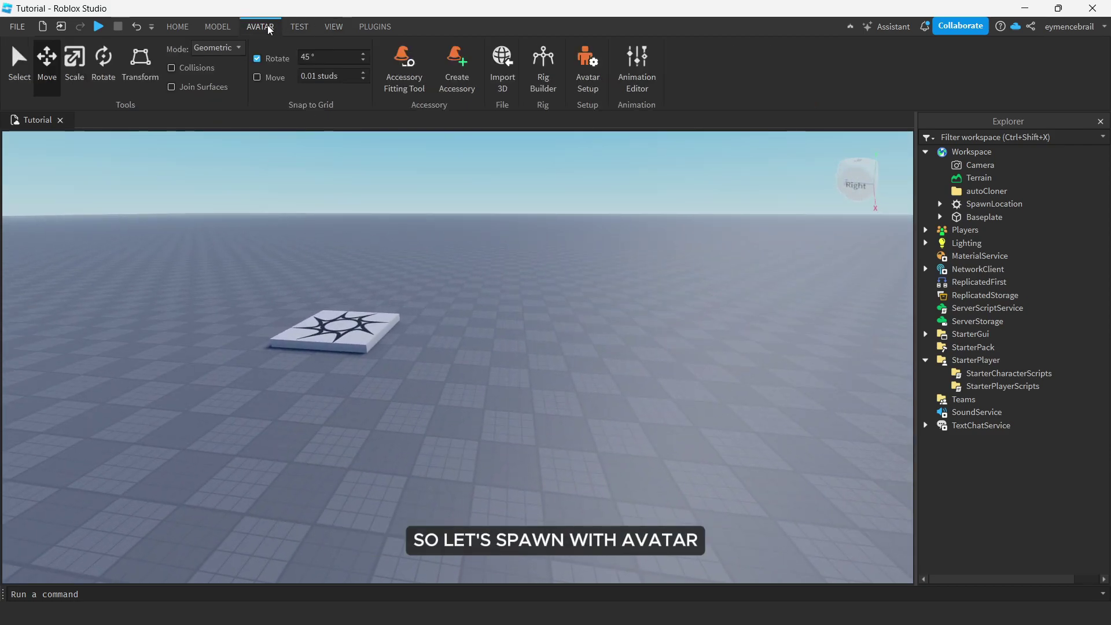
pyautogui.click(558, 86)
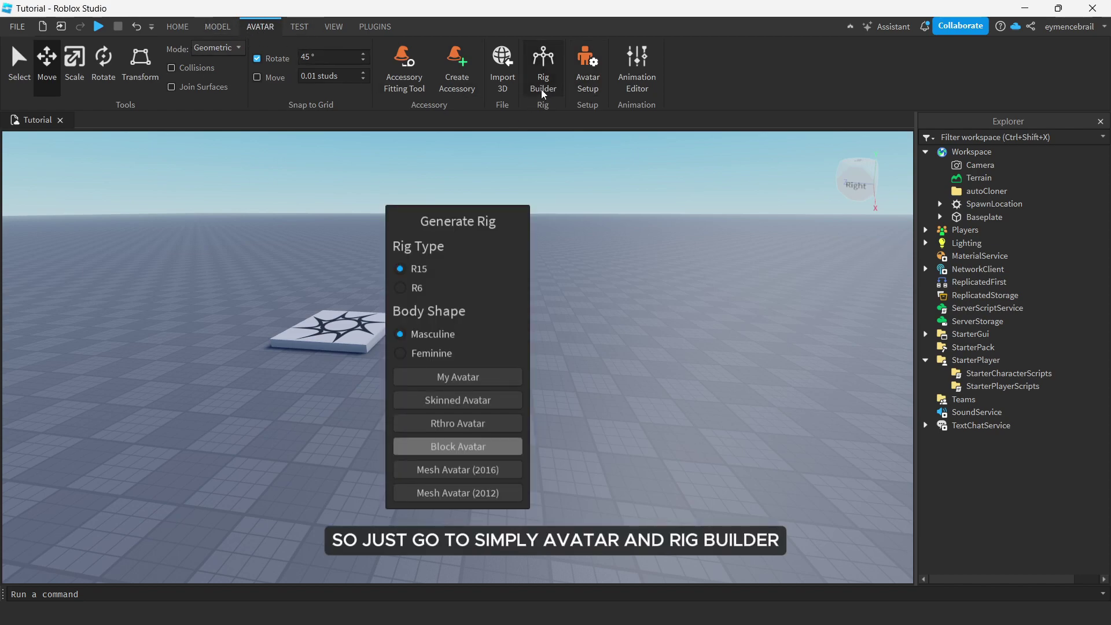
pyautogui.click(458, 447)
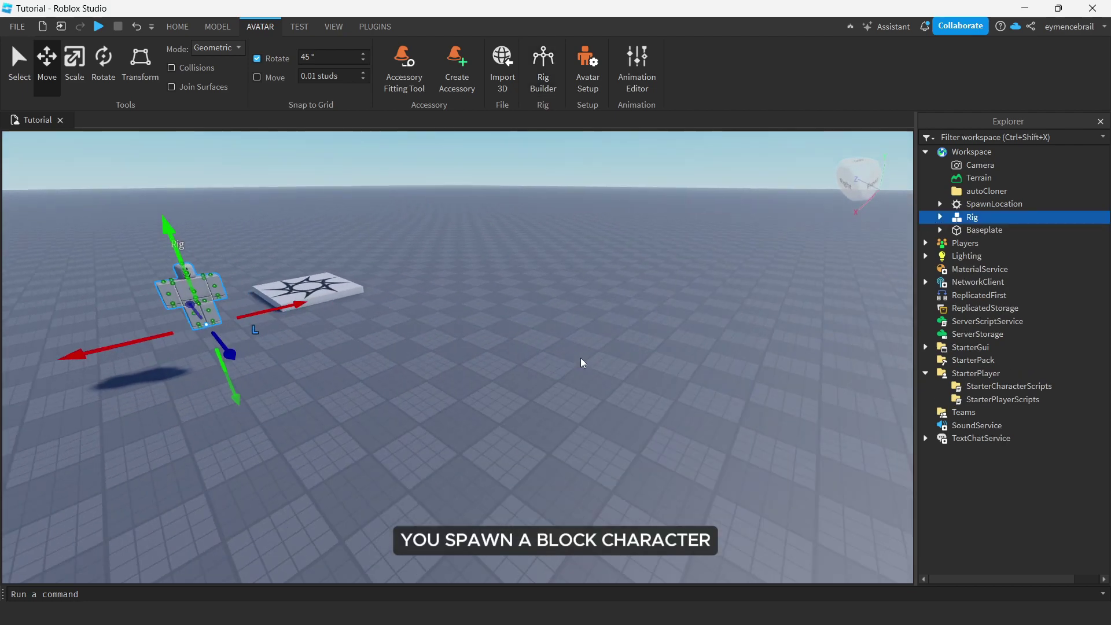
# Focus on the new rig and move it down onto the baseplate beside the spawn location
pyautogui.press('f')
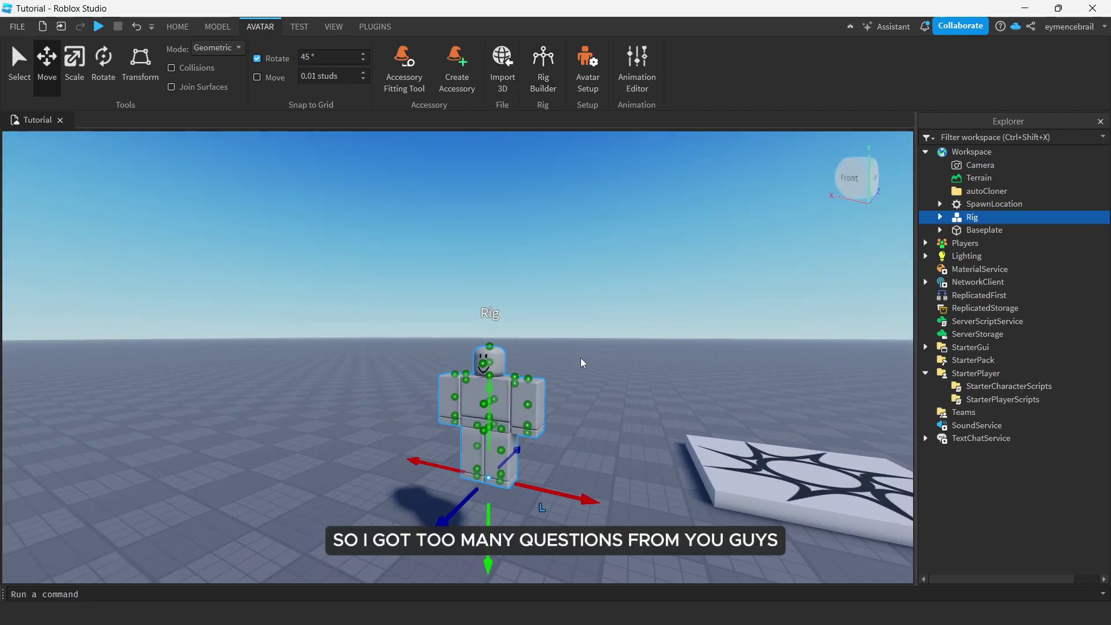
pyautogui.moveTo(580, 362); pyautogui.dragTo(572, 364, button='right')
pyautogui.moveTo(505, 376); pyautogui.dragTo(445, 491)
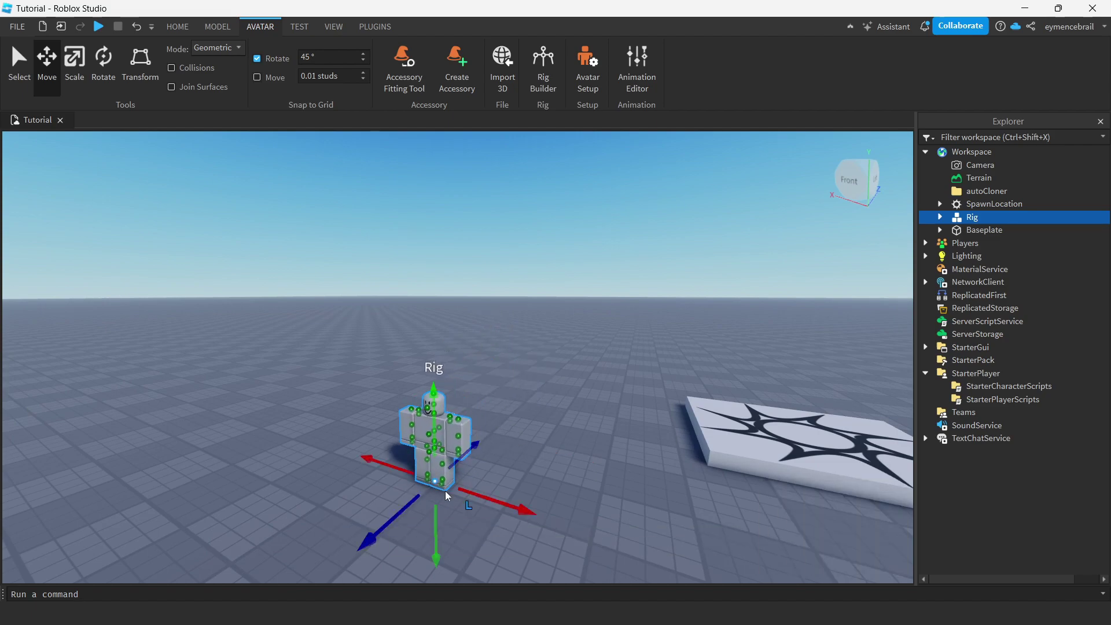
pyautogui.press('a')
pyautogui.moveTo(480, 495); pyautogui.dragTo(479, 496, button='right')
pyautogui.press('w')
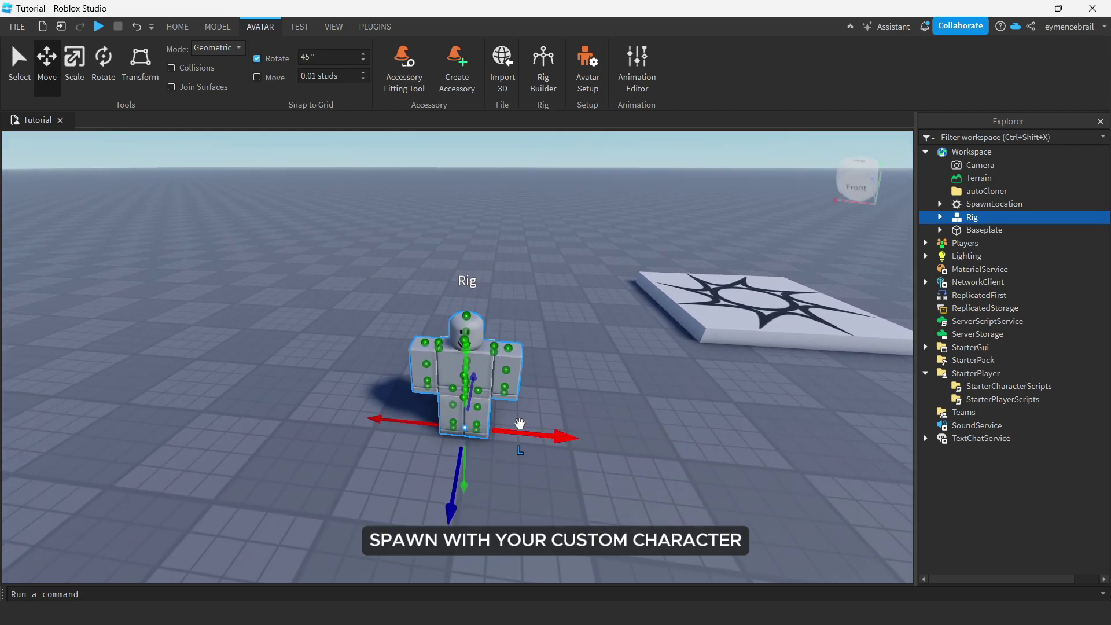
pyautogui.moveTo(529, 404); pyautogui.dragTo(528, 403, button='right')
pyautogui.moveTo(985, 224)
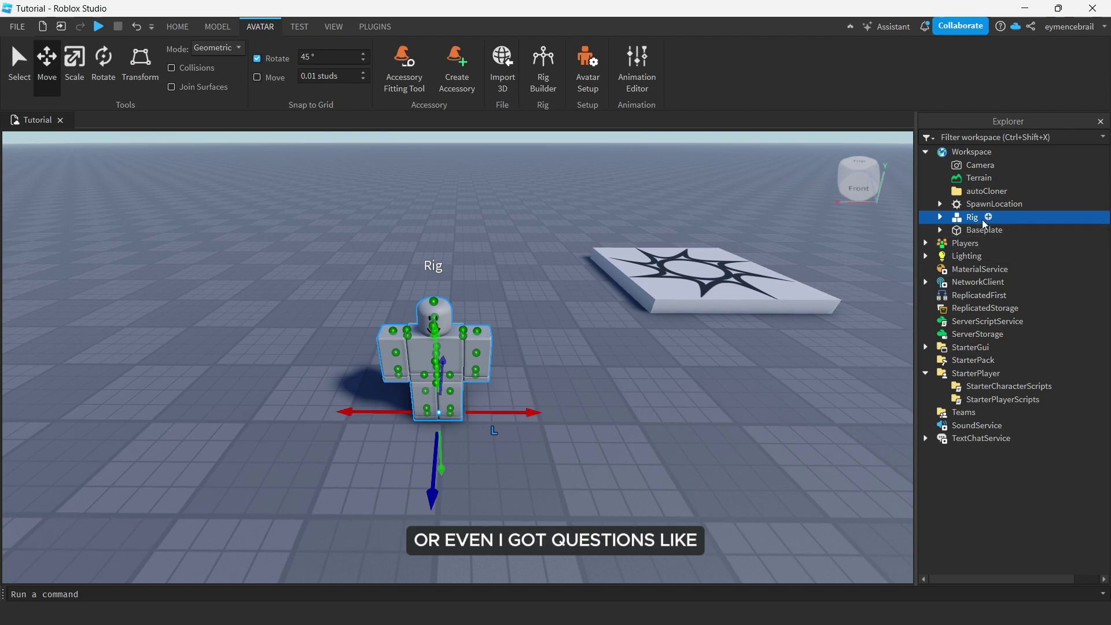
pyautogui.doubleClick(975, 219)
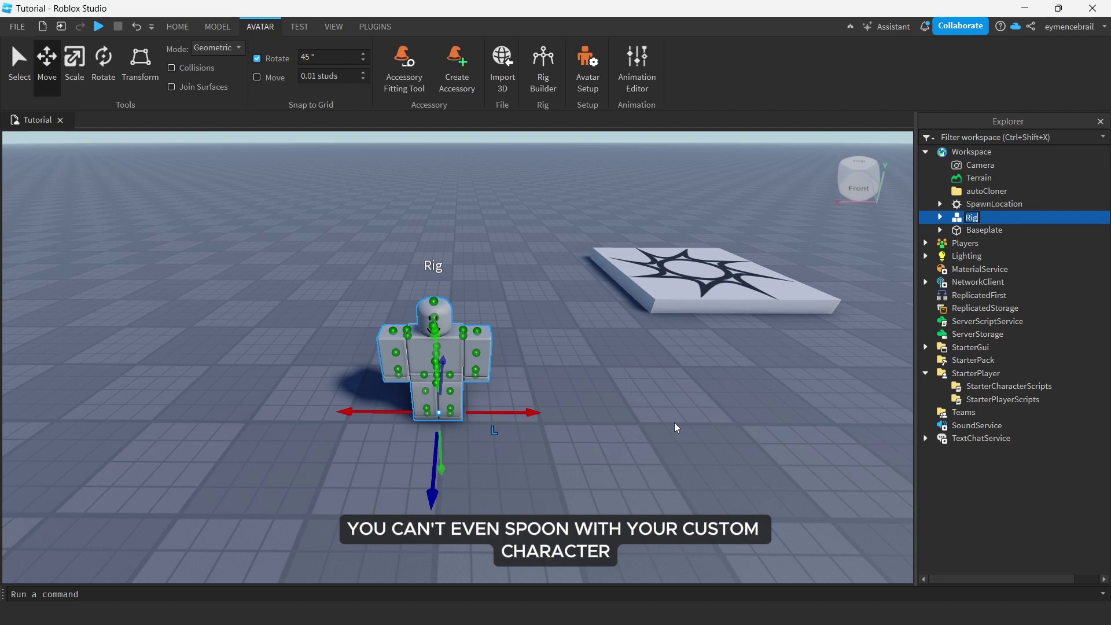
pyautogui.click(659, 431)
pyautogui.moveTo(287, 254); pyautogui.dragTo(575, 498)
pyautogui.click(594, 486)
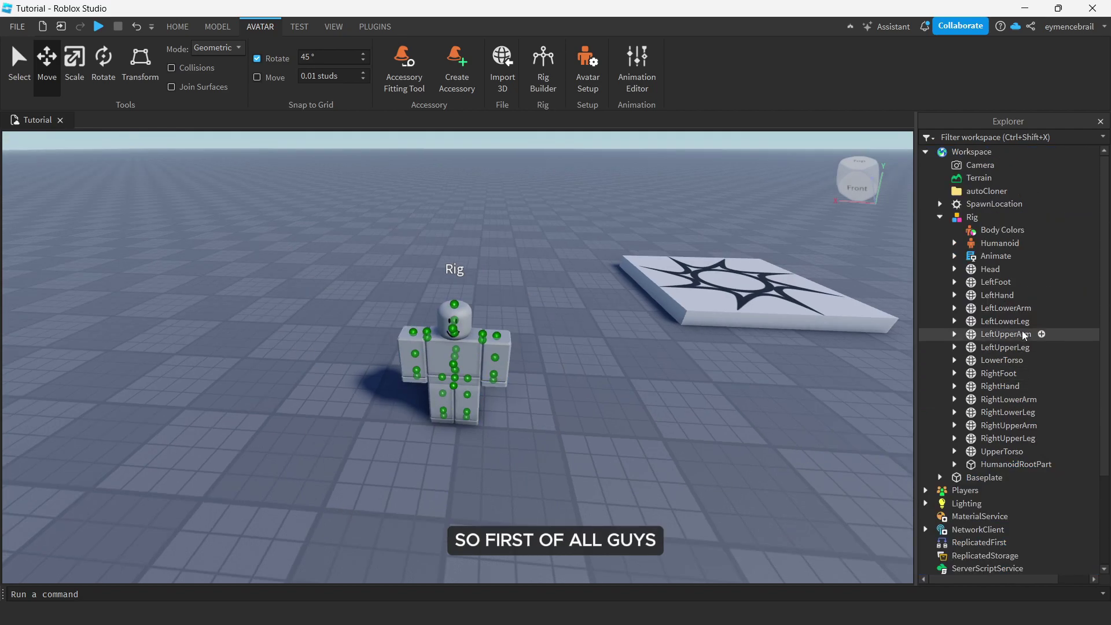
# Turn on Anchored for all of the rig's body parts from Head through HumanoidRootPart
pyautogui.click(986, 270)
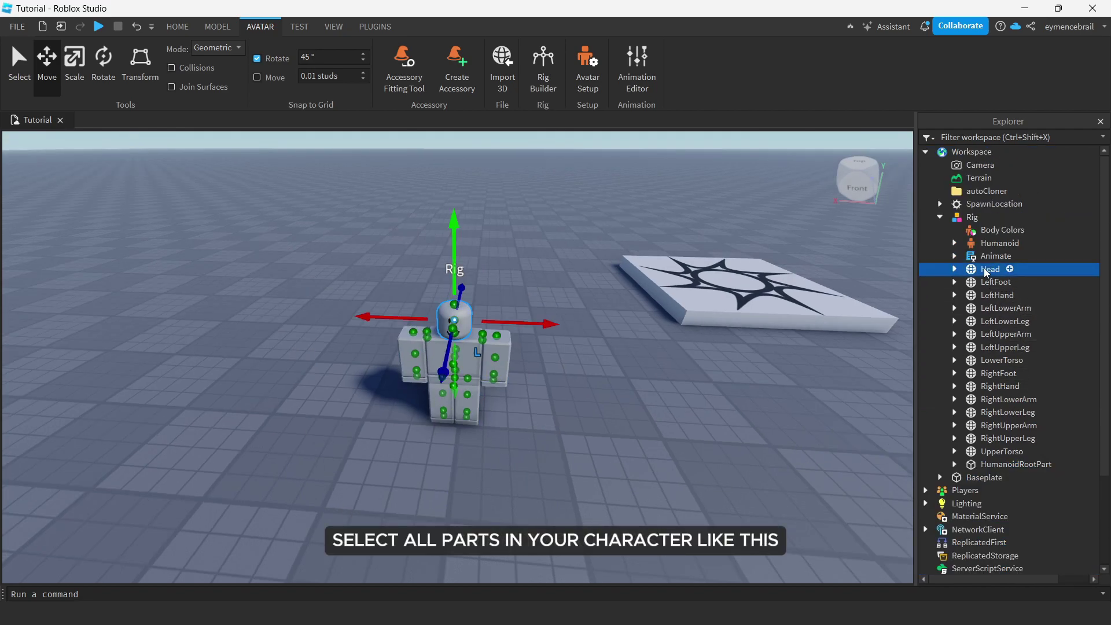
pyautogui.keyDown('shift'); pyautogui.click(996, 464); pyautogui.keyUp('shift')
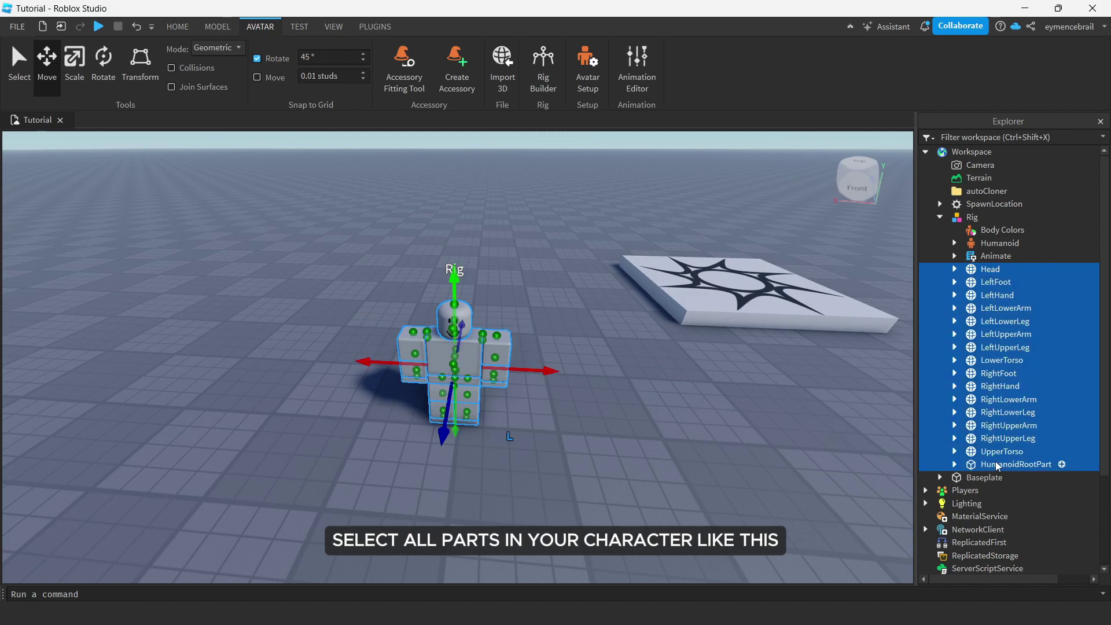
pyautogui.click(333, 26)
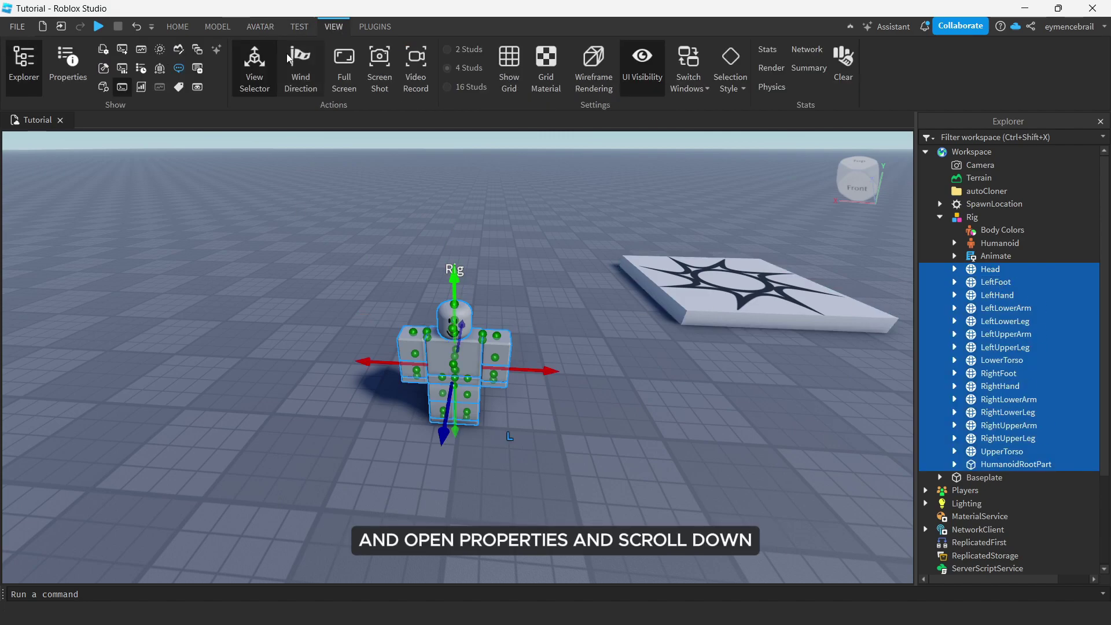
pyautogui.click(65, 67)
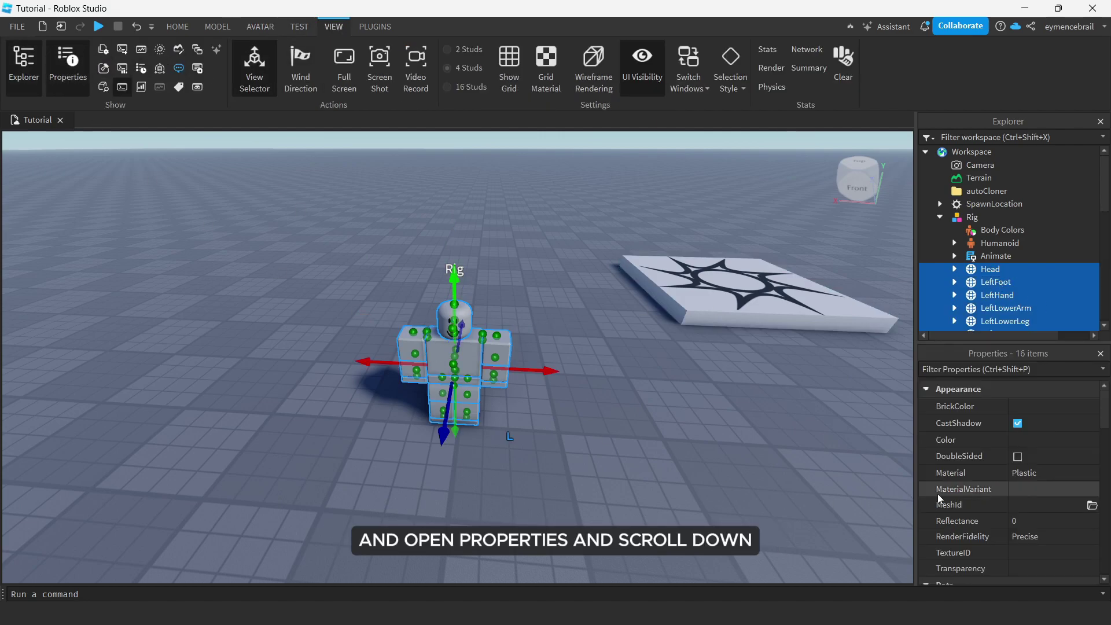
pyautogui.scroll(-5, 942, 499)
pyautogui.scroll(-4, 943, 498)
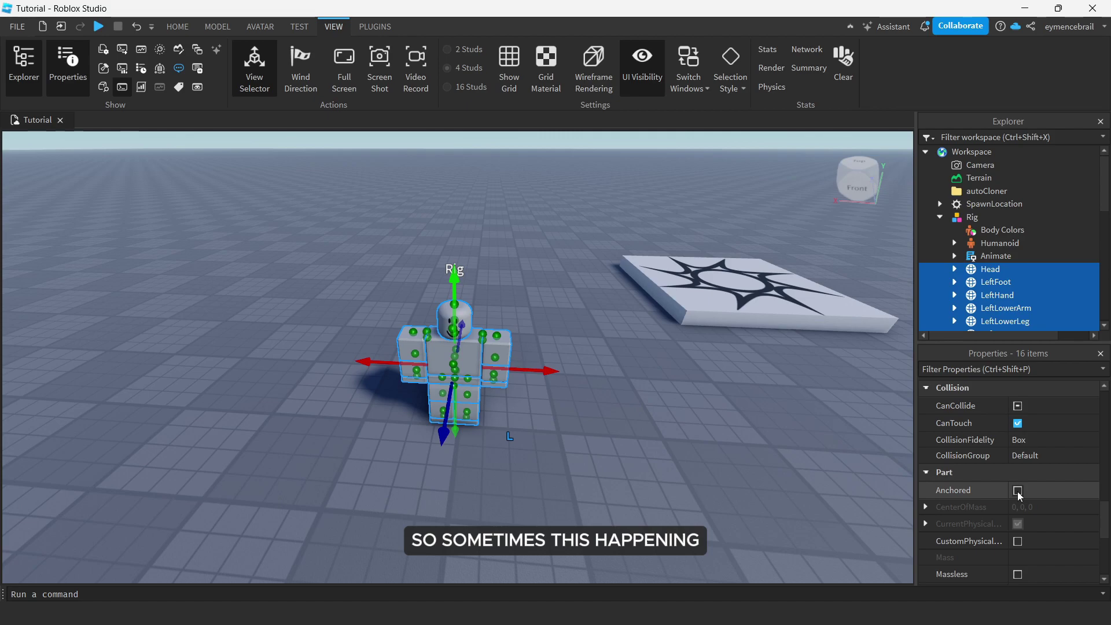
pyautogui.click(1018, 490)
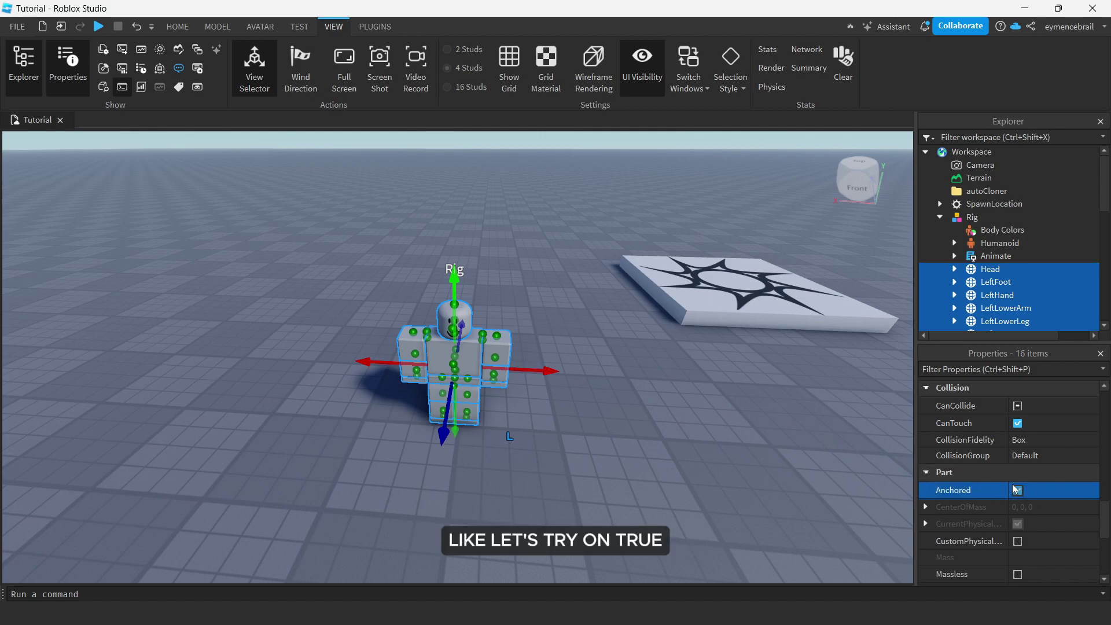
# Rename the Rig model to StarterCharacter
pyautogui.moveTo(535, 405); pyautogui.dragTo(537, 406, button='right')
pyautogui.click(970, 221)
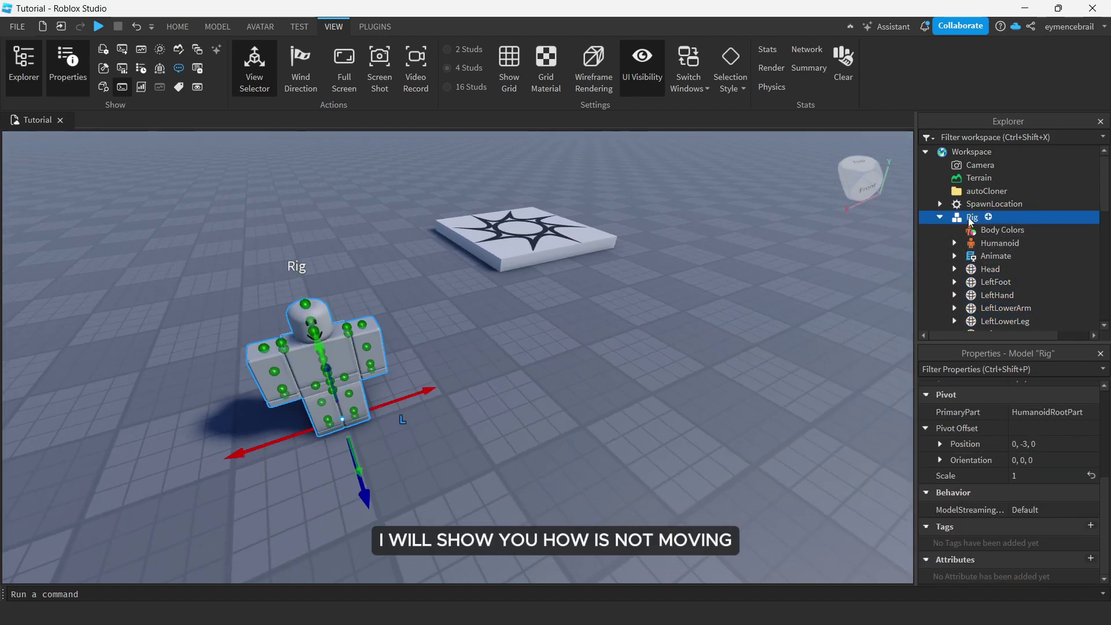
pyautogui.click(969, 221)
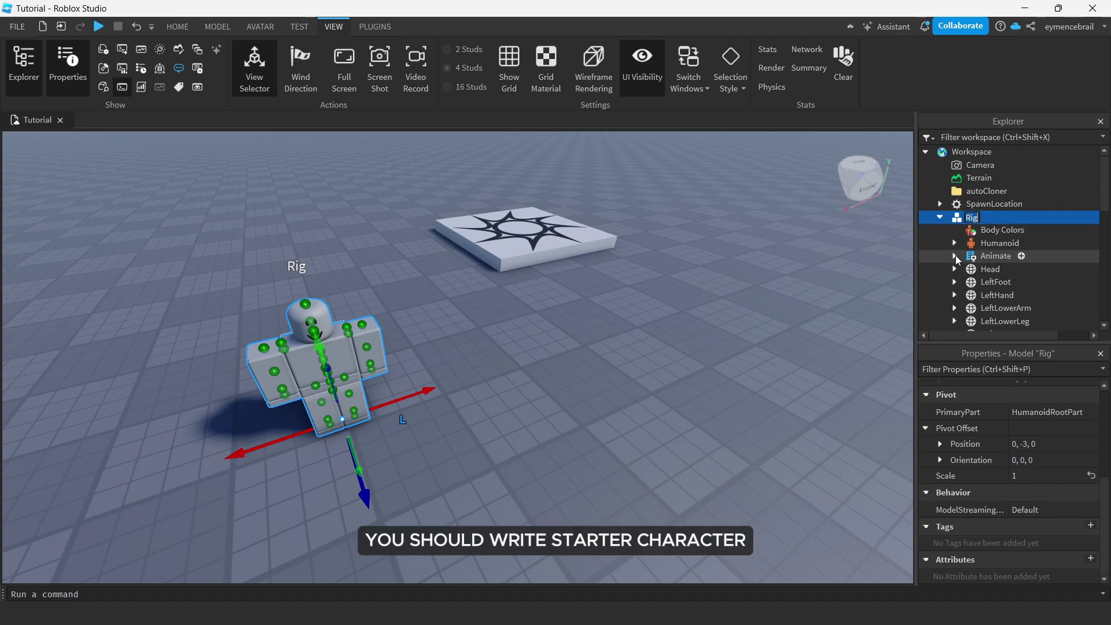
pyautogui.write('StarterCharacter')
pyautogui.press('Return')
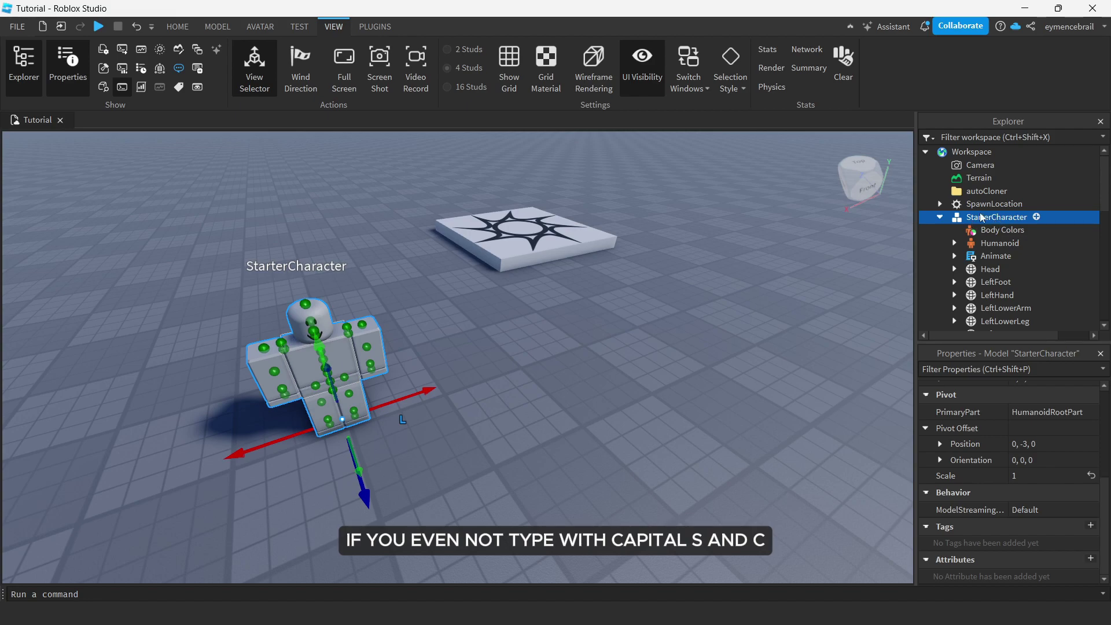
pyautogui.moveTo(648, 310); pyautogui.dragTo(646, 304, button='right')
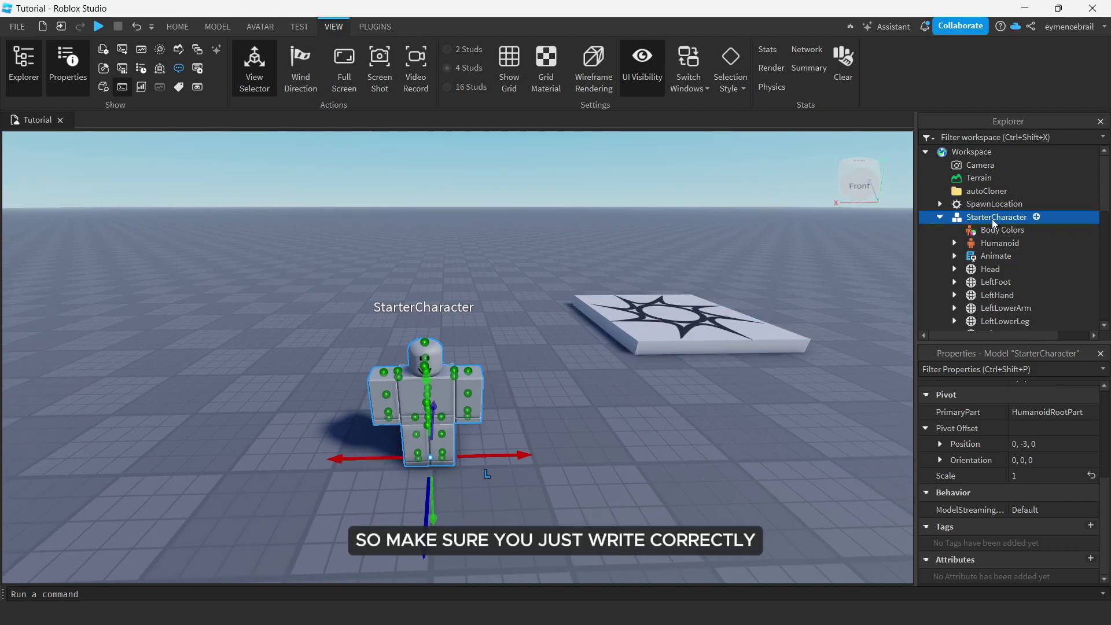
# Collapse the StarterCharacter model, move it from Workspace into StarterPlayer, and deselect it
pyautogui.click(940, 218)
pyautogui.moveTo(977, 217); pyautogui.dragTo(968, 262)
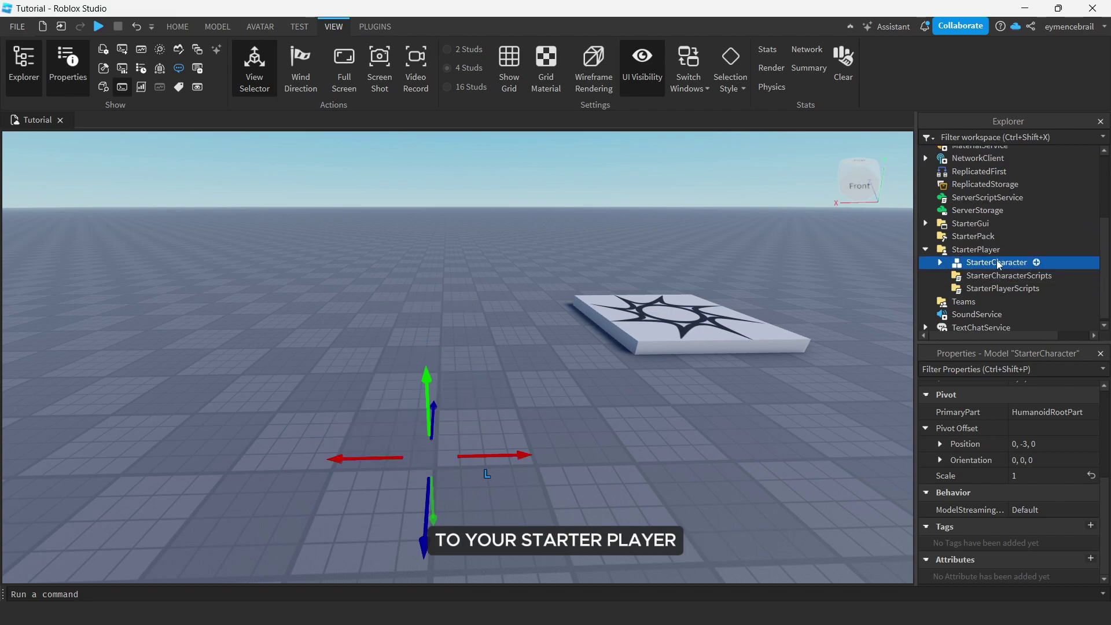
pyautogui.click(664, 333)
pyautogui.click(614, 457)
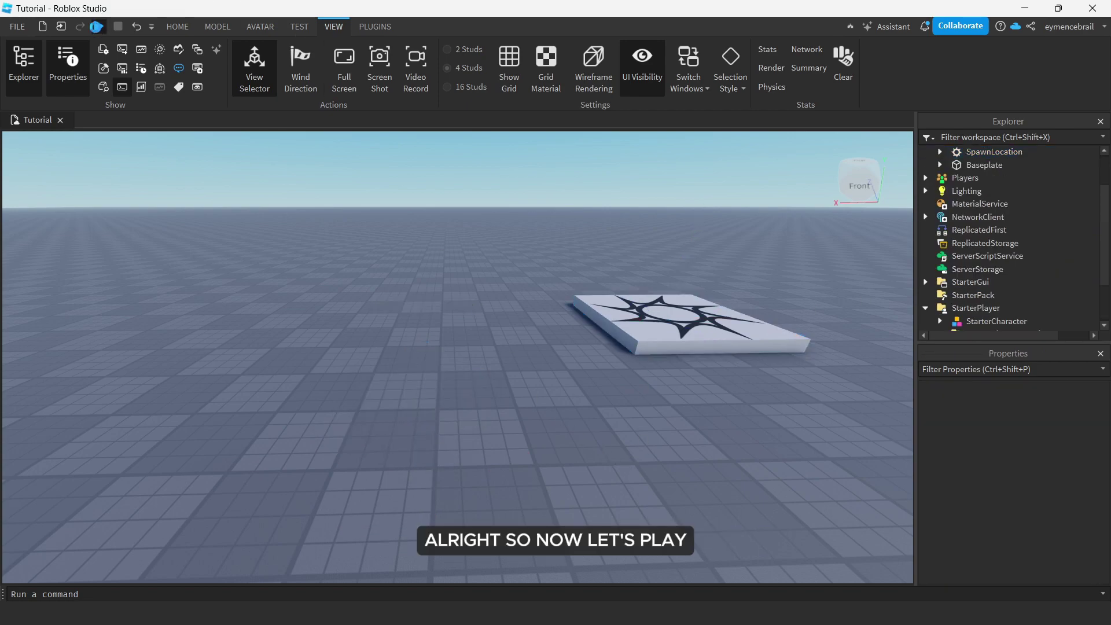
# Playtest the game to check the spawned custom character, looking around it, and stop the test
pyautogui.click(96, 27)
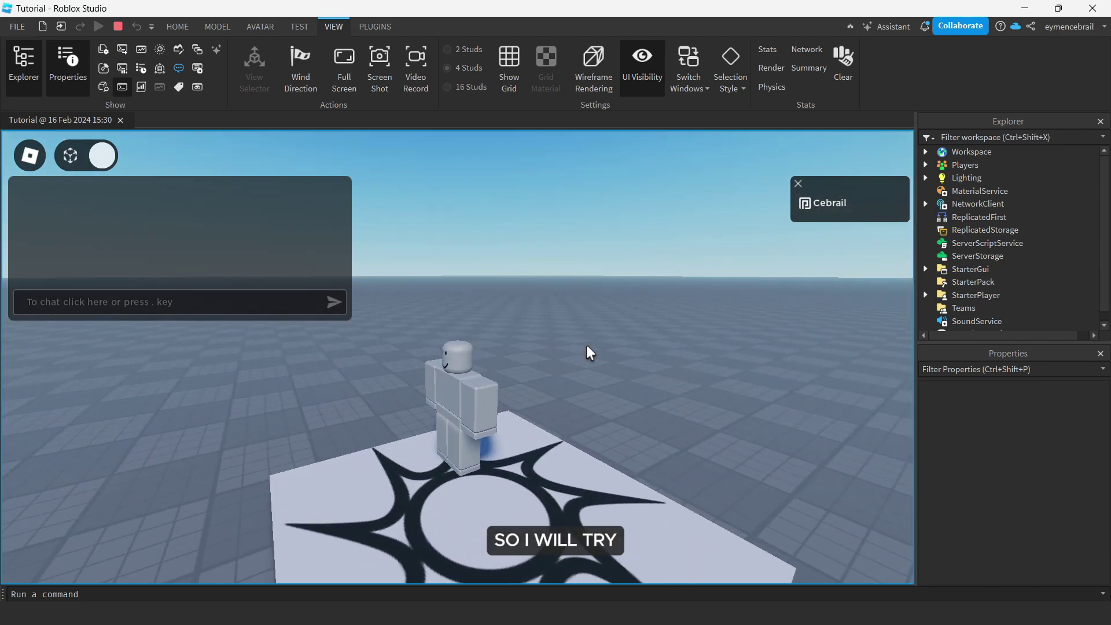
pyautogui.moveTo(587, 346); pyautogui.dragTo(587, 346, button='right')
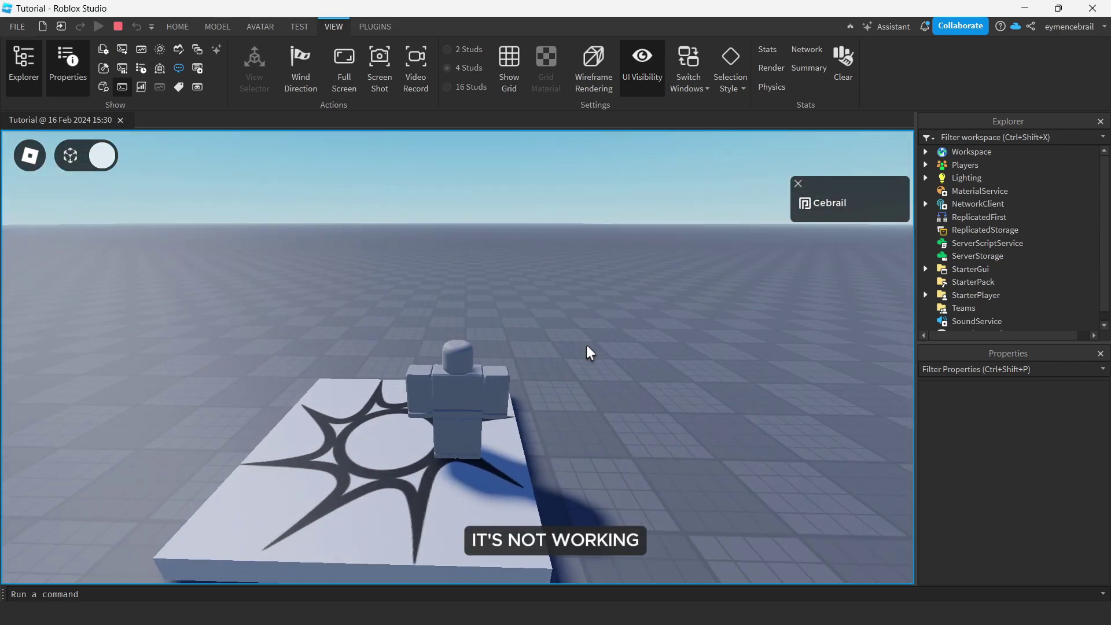
pyautogui.click(118, 27)
# Return StarterCharacter to Workspace and turn off Anchored for all its body parts from Head through HumanoidRootPart
pyautogui.moveTo(983, 321); pyautogui.dragTo(971, 152)
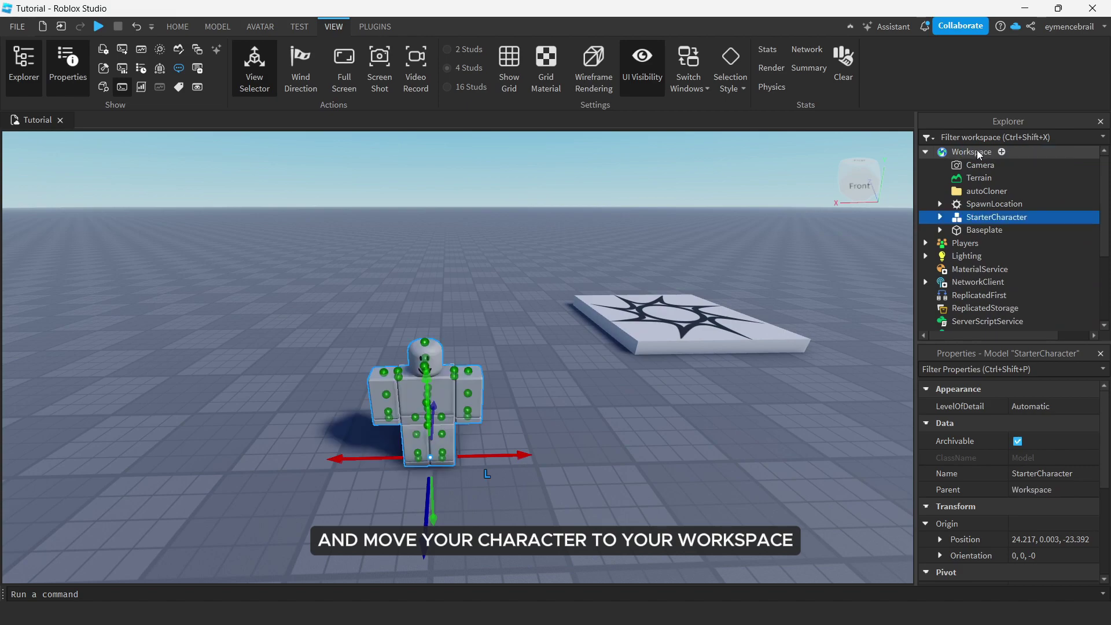
pyautogui.click(940, 218)
pyautogui.click(972, 267)
pyautogui.scroll(-5, 972, 268)
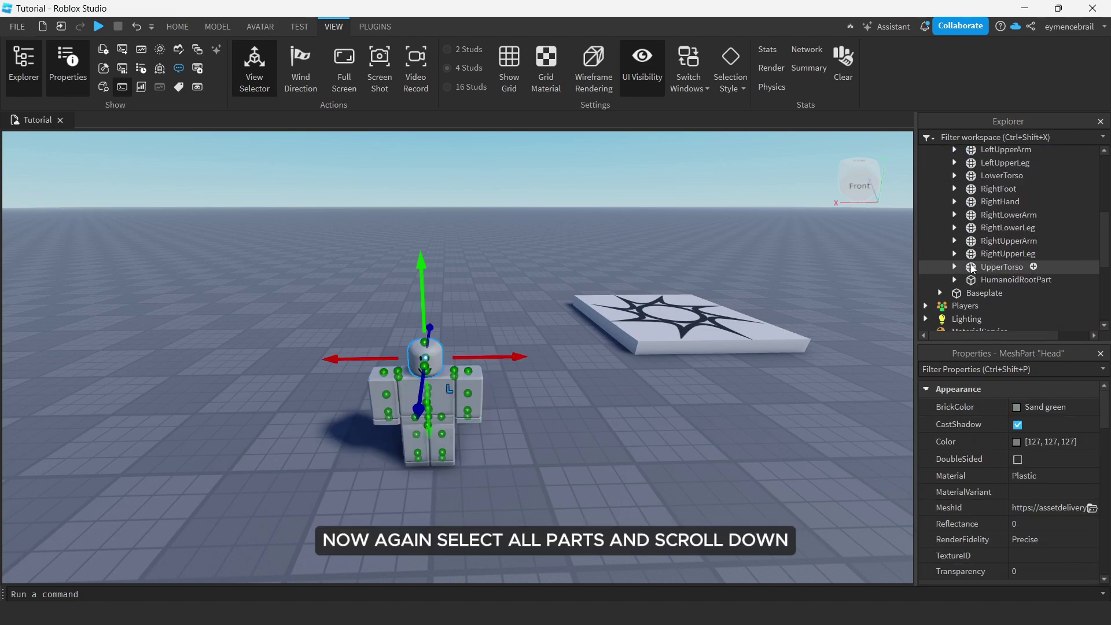
pyautogui.keyDown('shift'); pyautogui.click(977, 280); pyautogui.keyUp('shift')
pyautogui.scroll(-10, 973, 491)
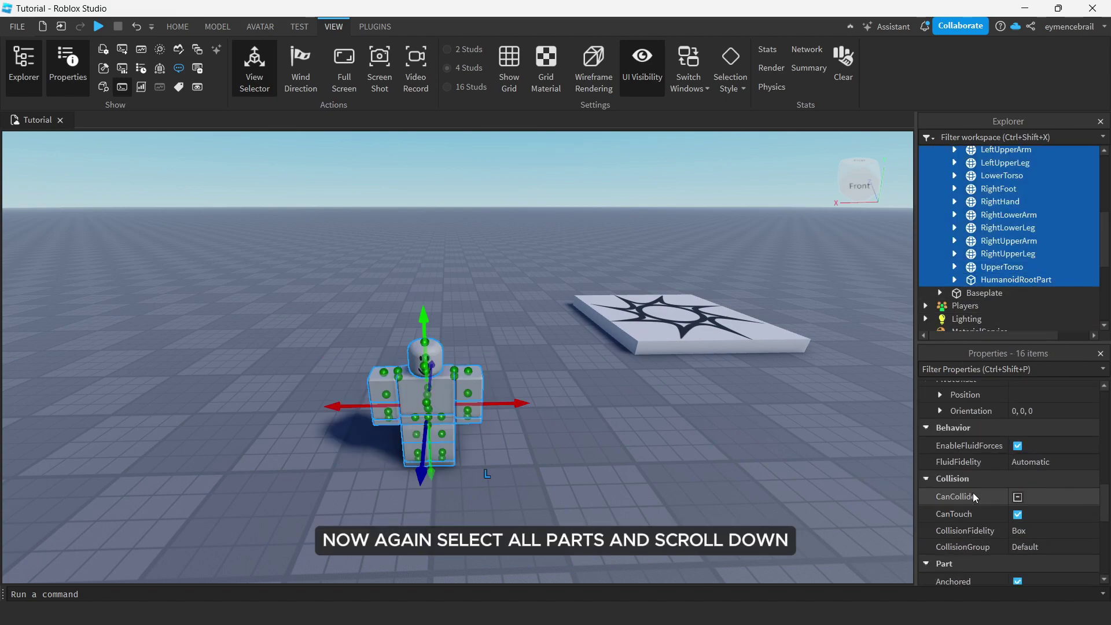
pyautogui.click(1018, 491)
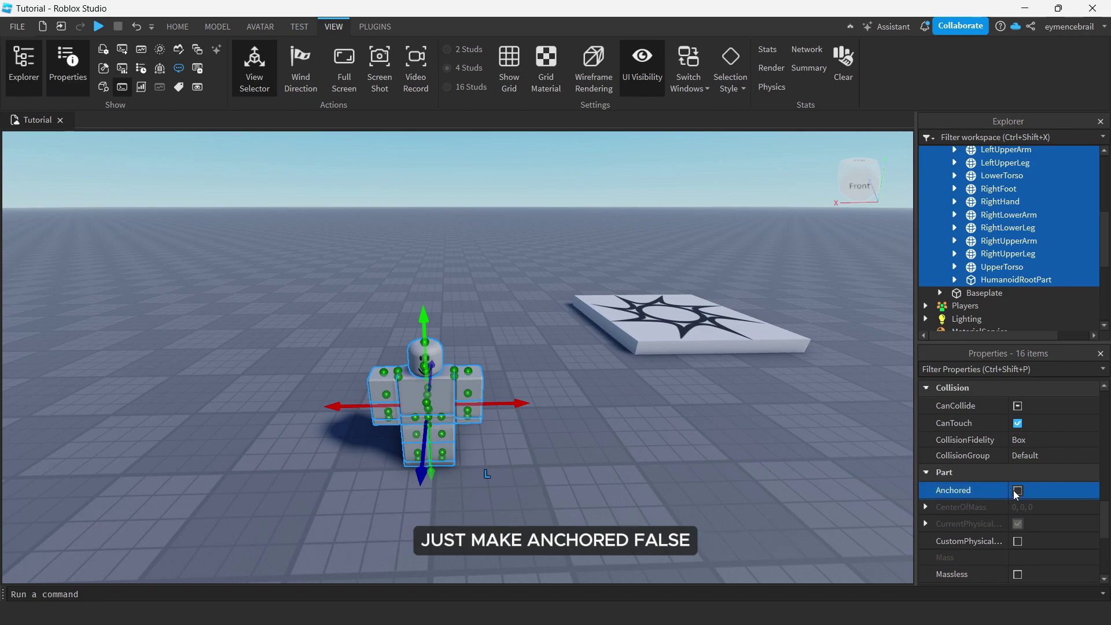
# Move the StarterCharacter model with its unanchored parts back into StarterPlayer
pyautogui.click(626, 499)
pyautogui.scroll(5, 1026, 288)
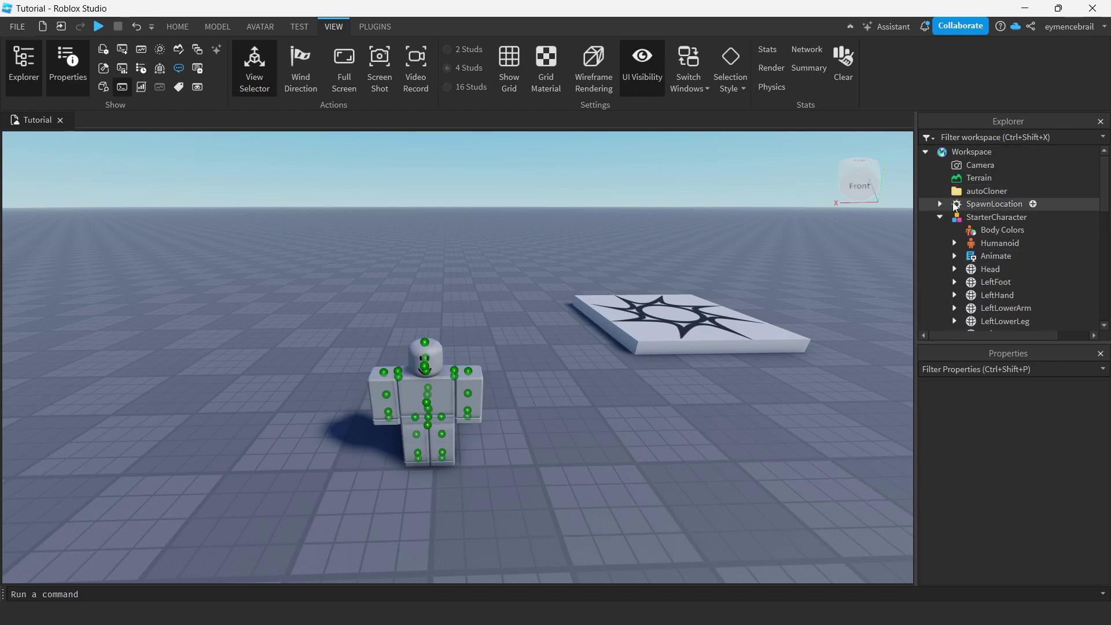
pyautogui.moveTo(949, 218); pyautogui.dragTo(996, 266)
# Playtest the game by walking and jumping with the custom character around the spawn pad, and stop the test
pyautogui.click(99, 27)
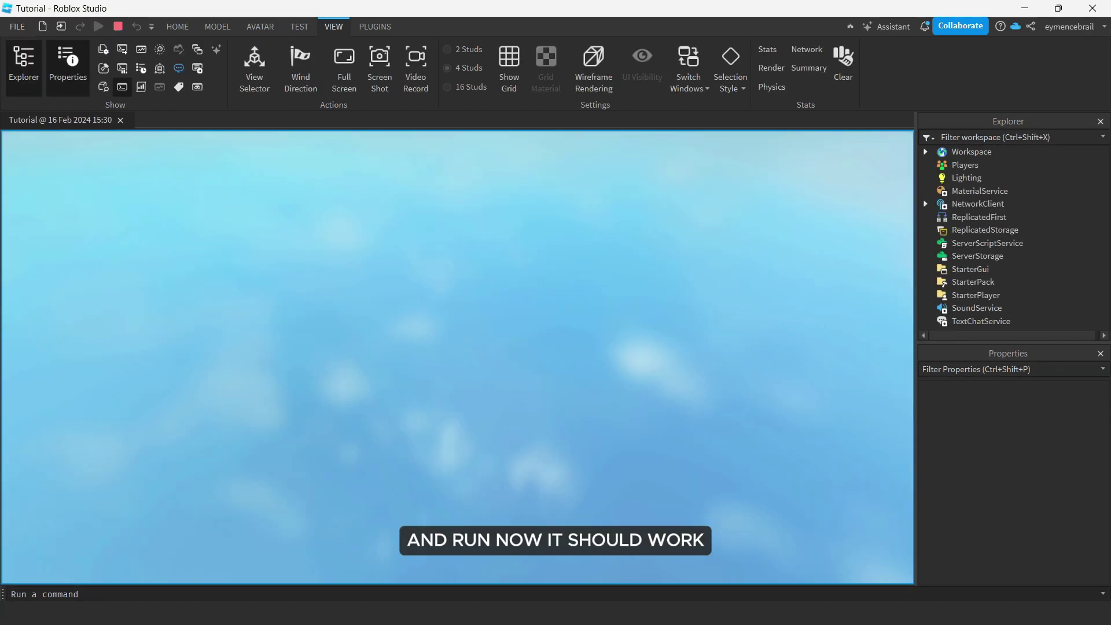
pyautogui.press('a')
pyautogui.press('space')
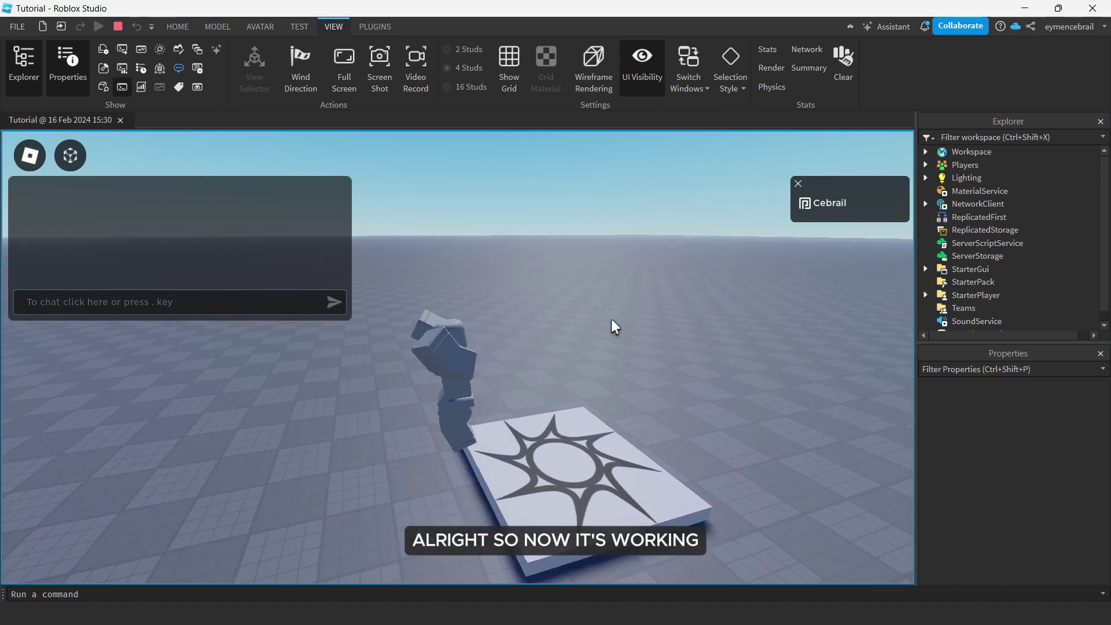
pyautogui.press('w')
pyautogui.press('s')
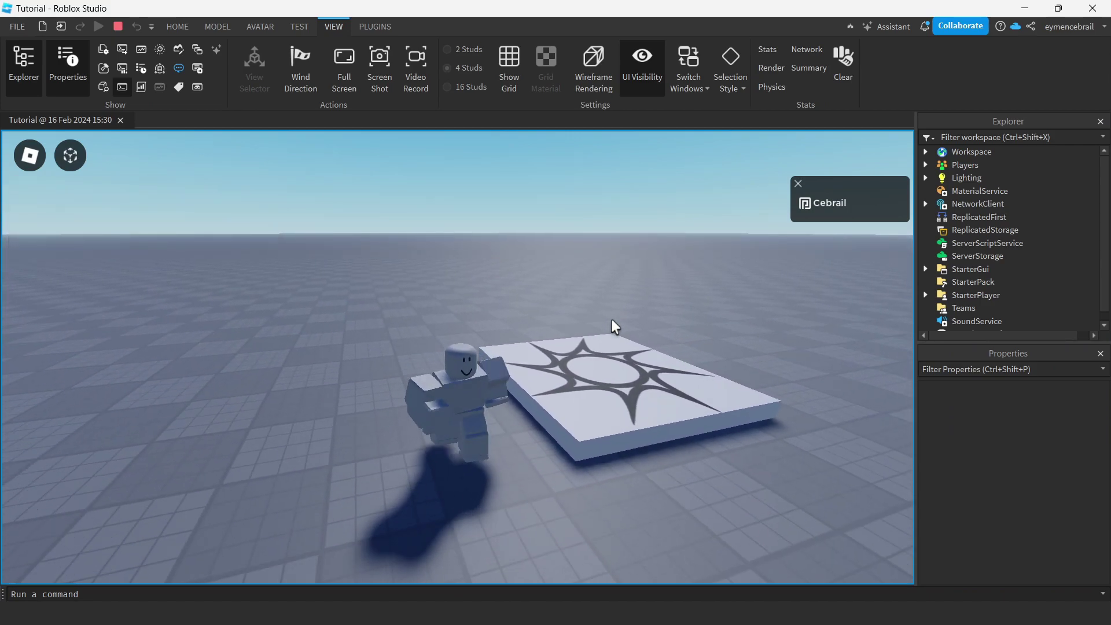
pyautogui.click(119, 24)
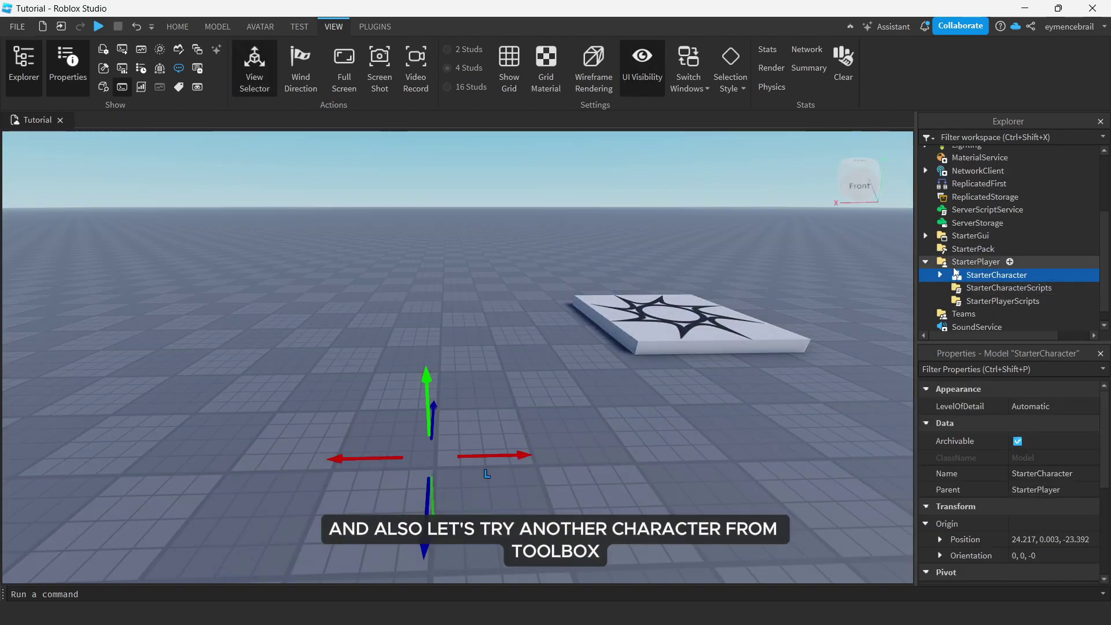
# Delete the current StarterCharacter from StarterPlayer and search the Toolbox models for "character"
pyautogui.press('Delete')
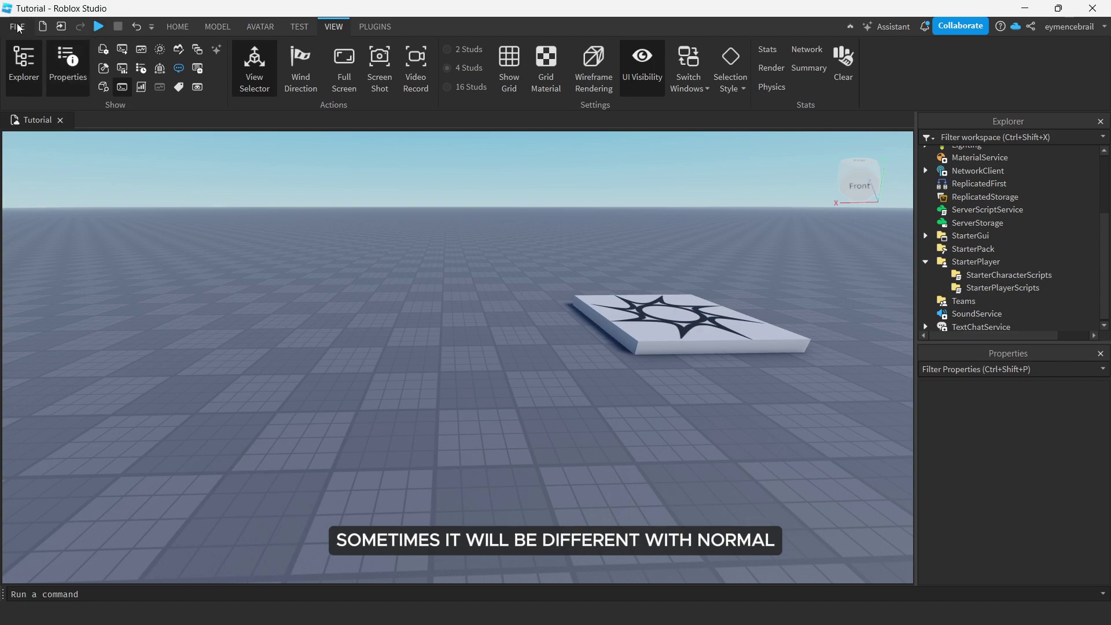
pyautogui.click(106, 68)
pyautogui.moveTo(156, 193); pyautogui.dragTo(206, 193)
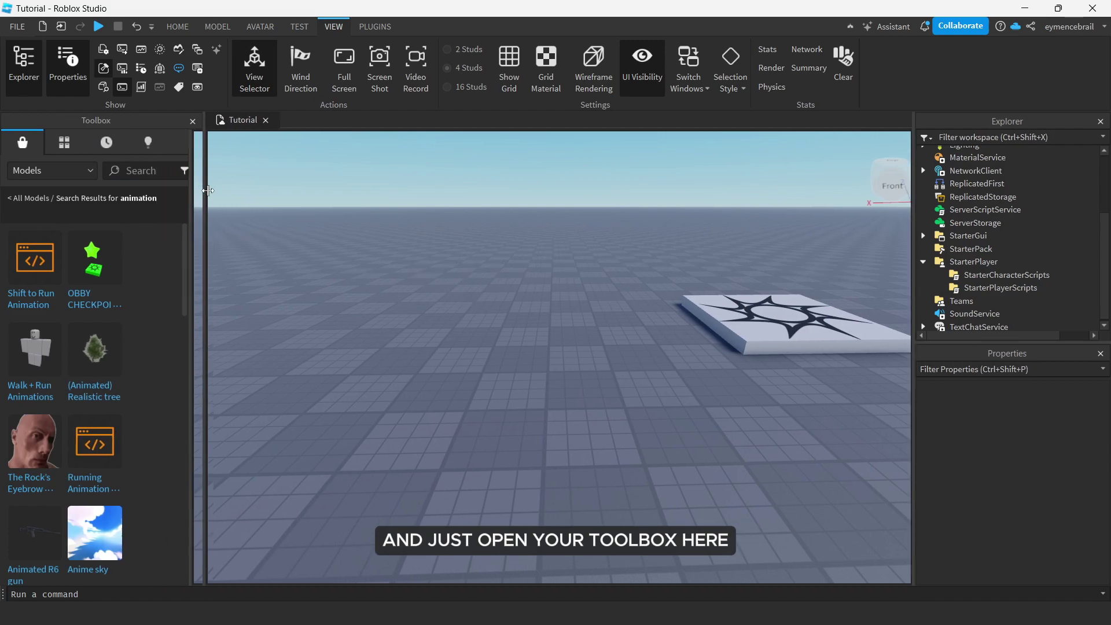
pyautogui.click(148, 174)
pyautogui.write('c')
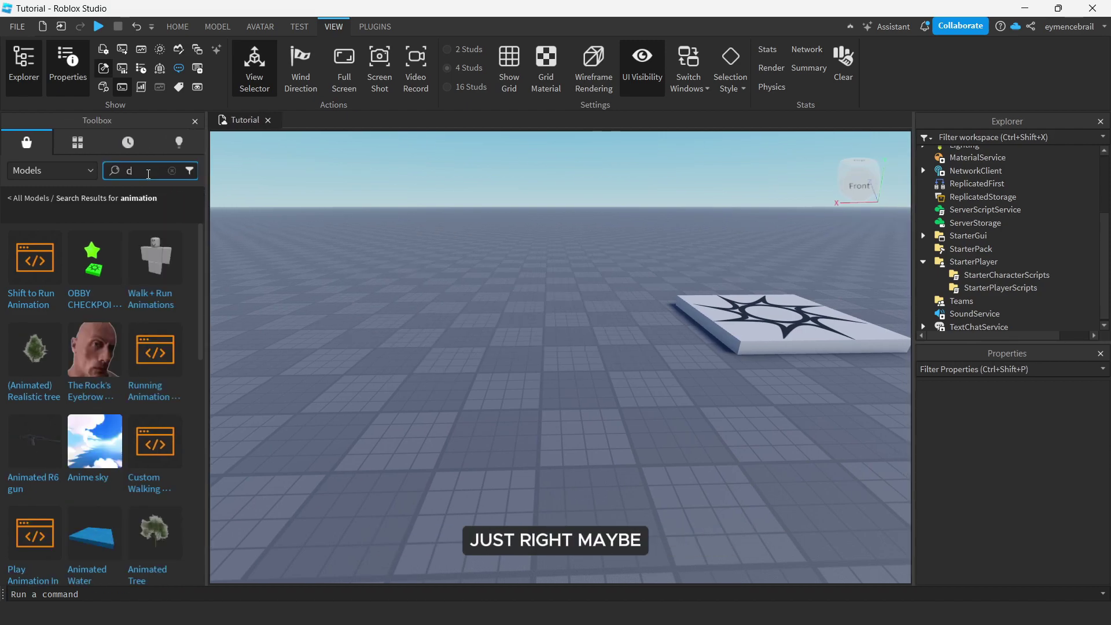
pyautogui.write('haracter')
pyautogui.press('Return')
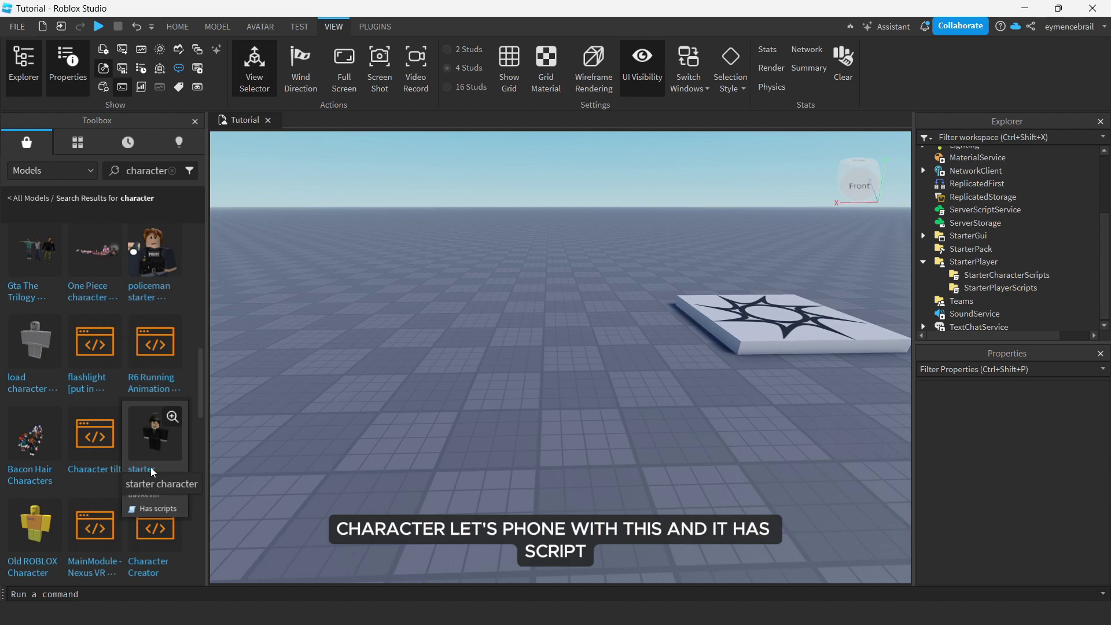
# Insert the "starter character" model from the Toolbox into the workspace, accepting its included script
pyautogui.click(153, 472)
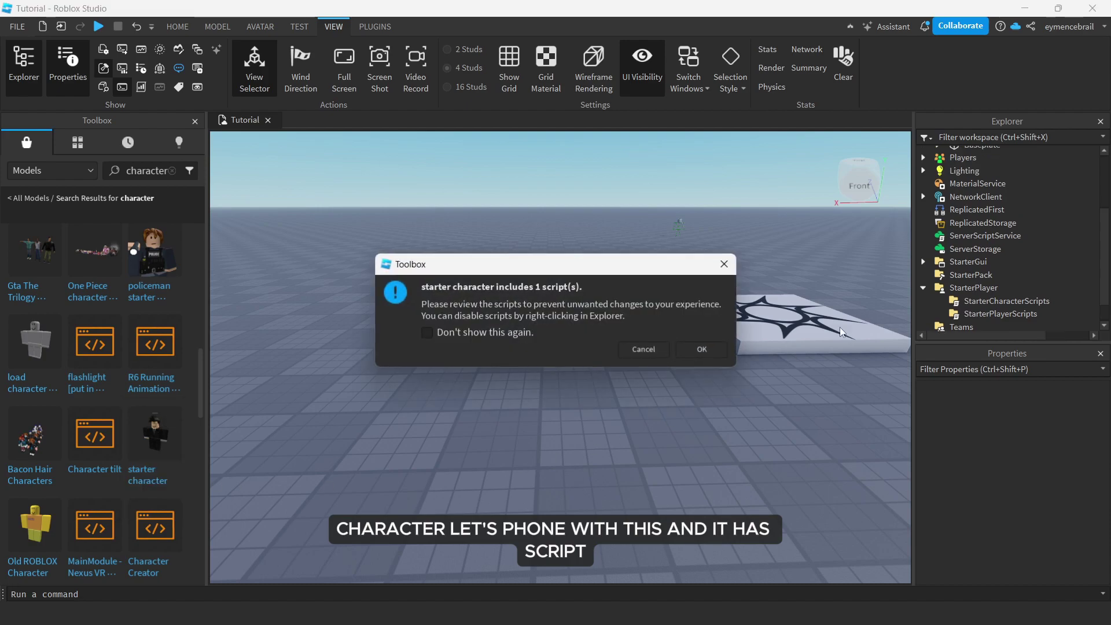
pyautogui.click(700, 349)
pyautogui.moveTo(706, 329); pyautogui.dragTo(711, 301, button='right')
pyautogui.moveTo(591, 367)
pyautogui.mouseDown()
pyautogui.moveTo(598, 338)
pyautogui.moveTo(602, 376)
pyautogui.mouseUp()
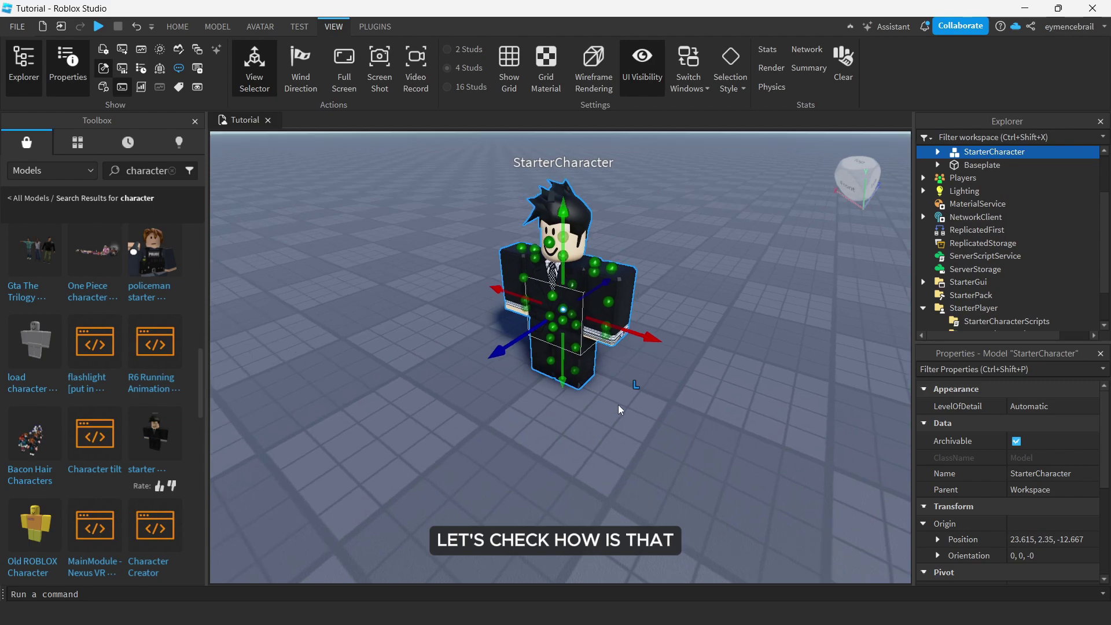
# Inspect the inserted StarterCharacter's Humanoid and the Anchored property of its body parts from LeftFoot through HumanoidRootPart
pyautogui.click(937, 151)
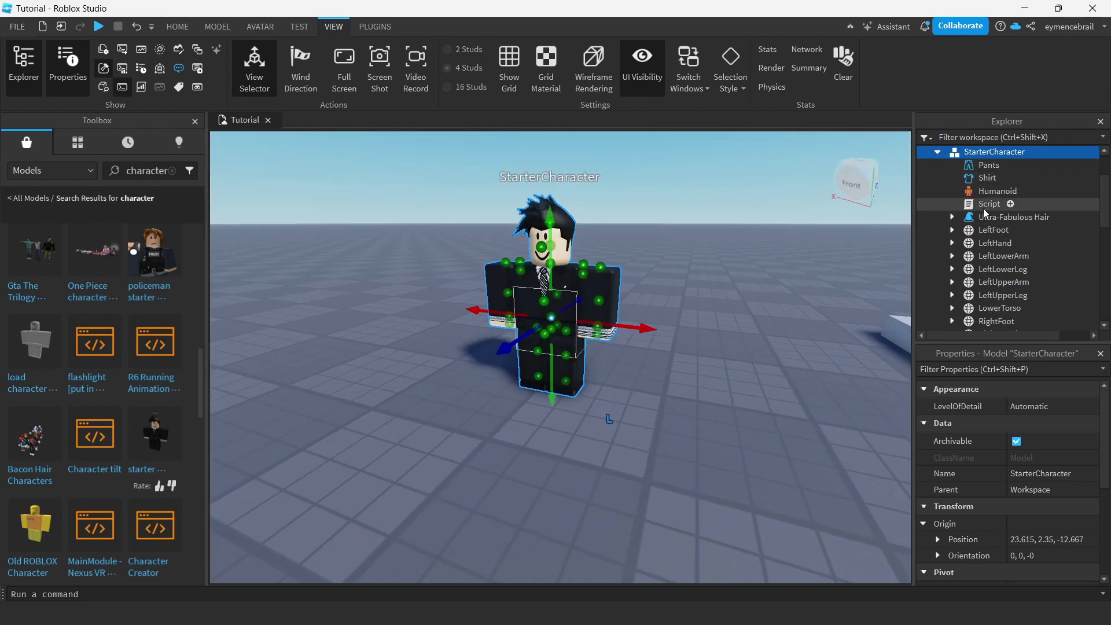
pyautogui.scroll(-3, 978, 220)
pyautogui.scroll(-1, 981, 227)
pyautogui.scroll(4, 982, 226)
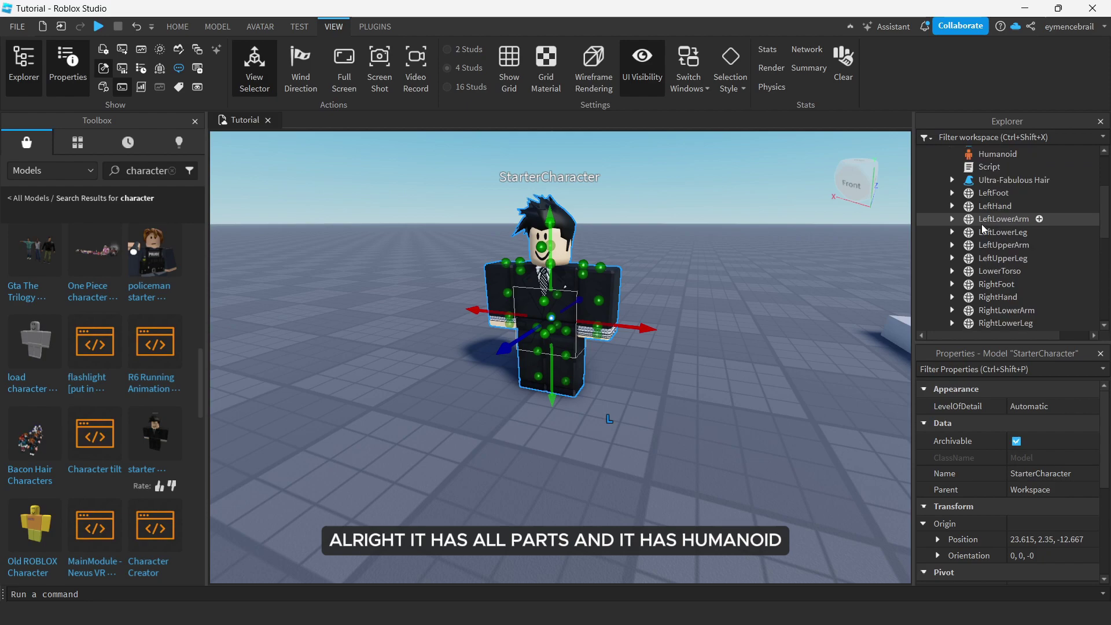
pyautogui.click(990, 191)
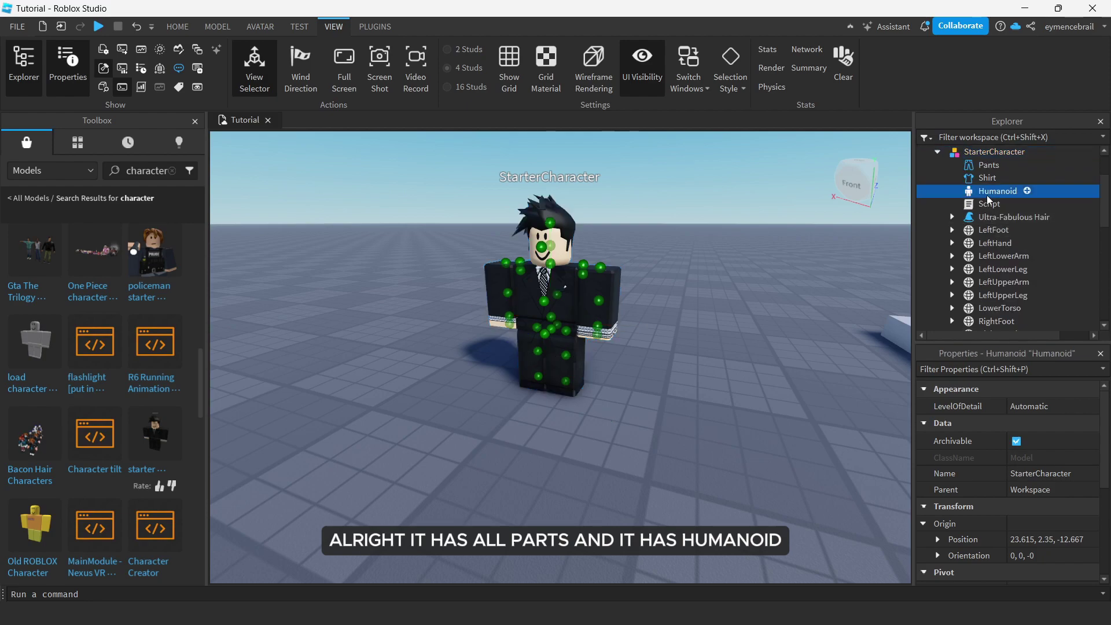
pyautogui.scroll(-4, 978, 231)
pyautogui.click(982, 280)
pyautogui.scroll(3, 986, 272)
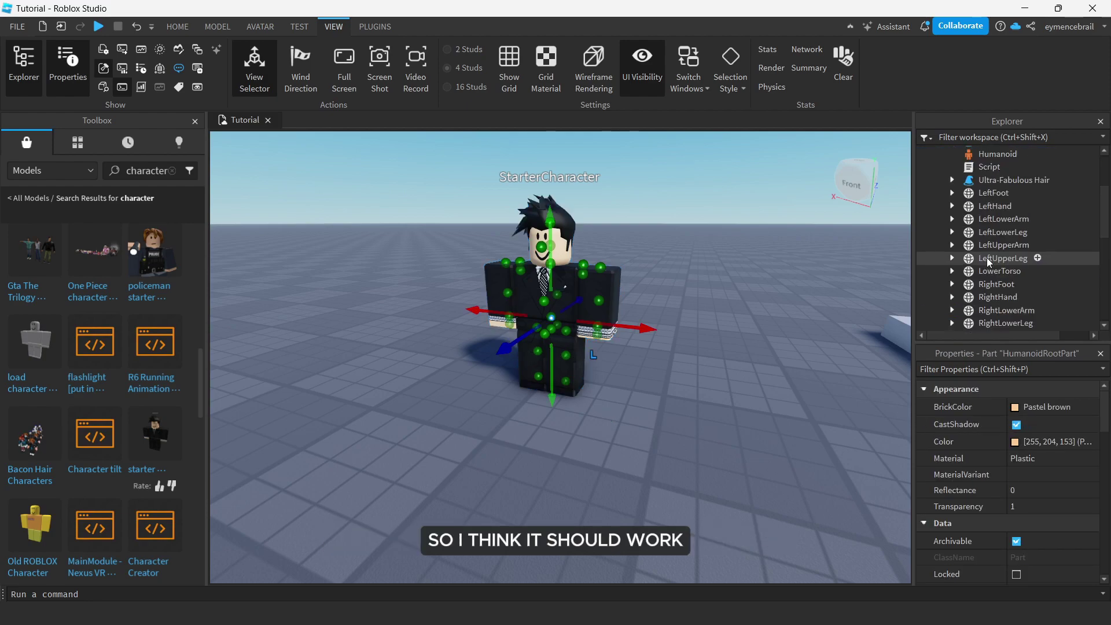
pyautogui.keyDown('shift'); pyautogui.click(991, 196); pyautogui.keyUp('shift')
pyautogui.scroll(-10, 985, 480)
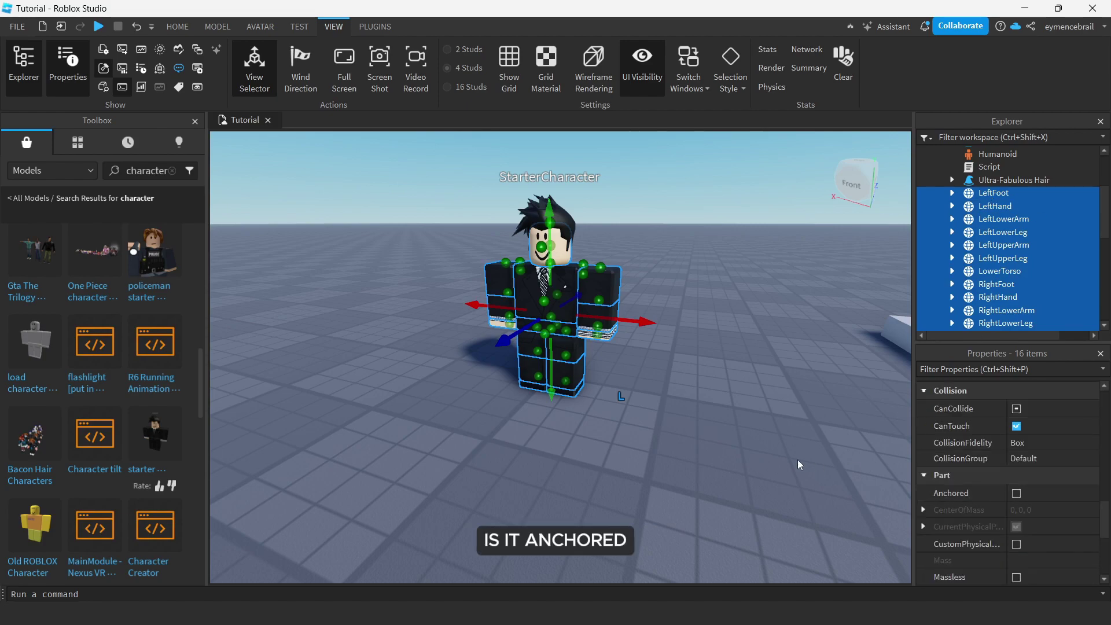
pyautogui.click(768, 452)
# Move the inserted StarterCharacter model from Workspace into StarterPlayer
pyautogui.scroll(-5, 768, 453)
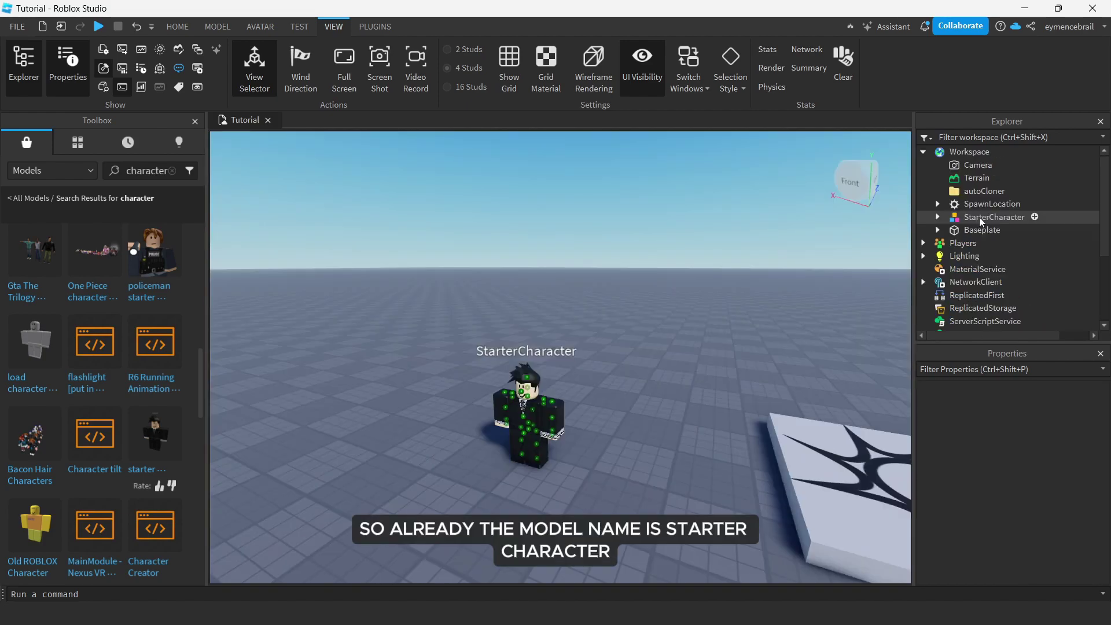
pyautogui.moveTo(956, 221); pyautogui.dragTo(990, 262)
pyautogui.click(655, 293)
# Playtest the game by running and jumping with the suited character on and around the spawn pad
pyautogui.click(99, 26)
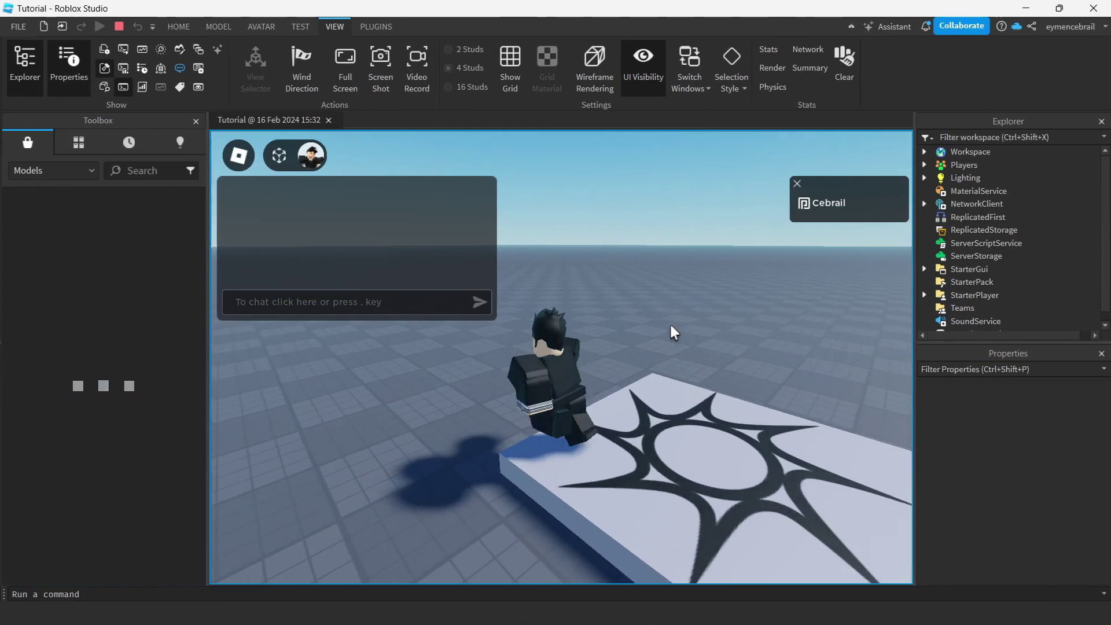
pyautogui.press('space')
pyautogui.press('a')
pyautogui.press('s')
pyautogui.press('d')
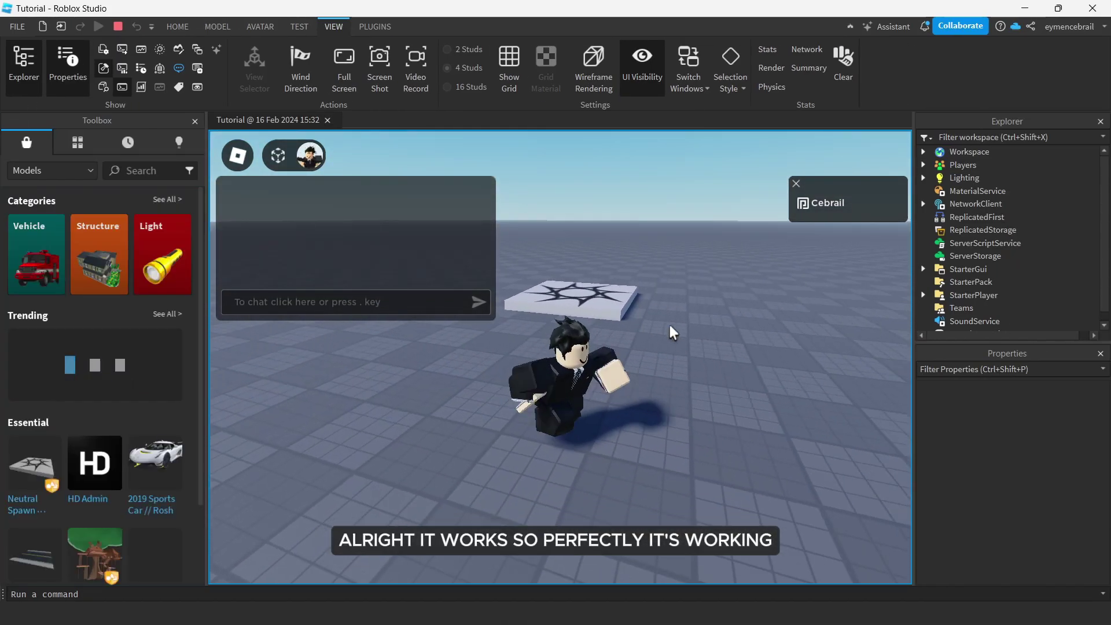
pyautogui.press('s')
pyautogui.press('w')
pyautogui.press('s')
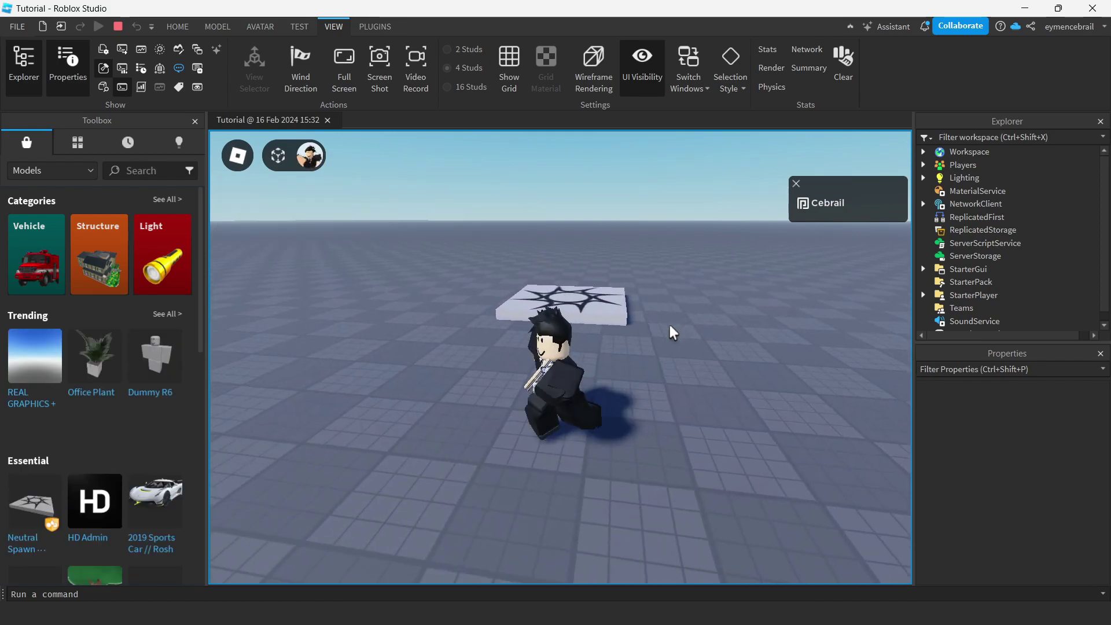
pyautogui.press('a')
pyautogui.press('d')
pyautogui.press('w')
pyautogui.press('a')
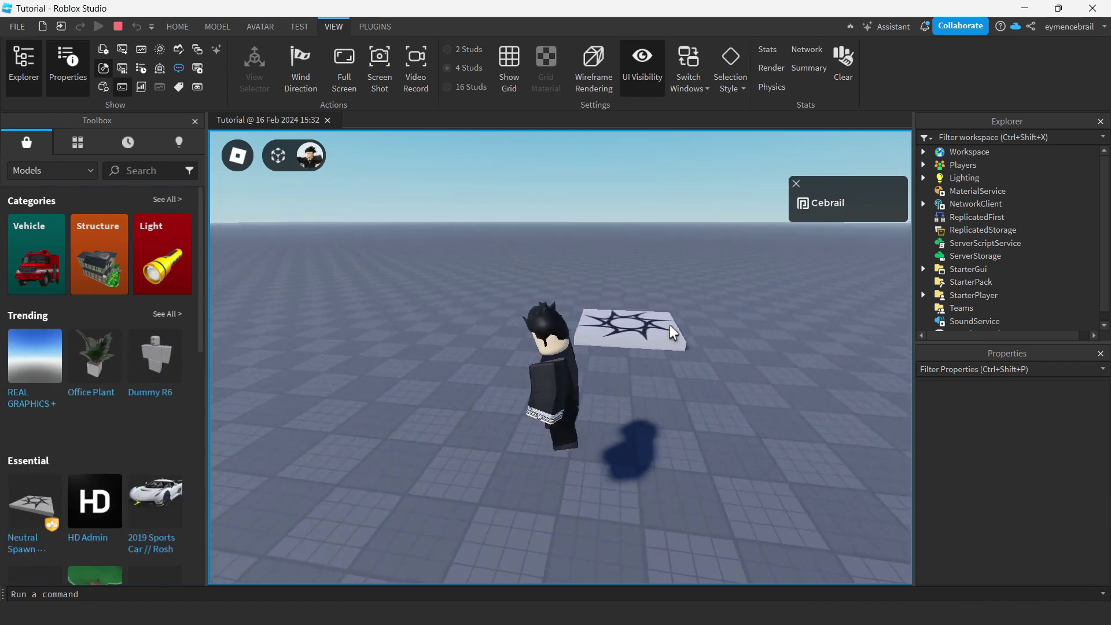
pyautogui.press('s')
pyautogui.press('a')
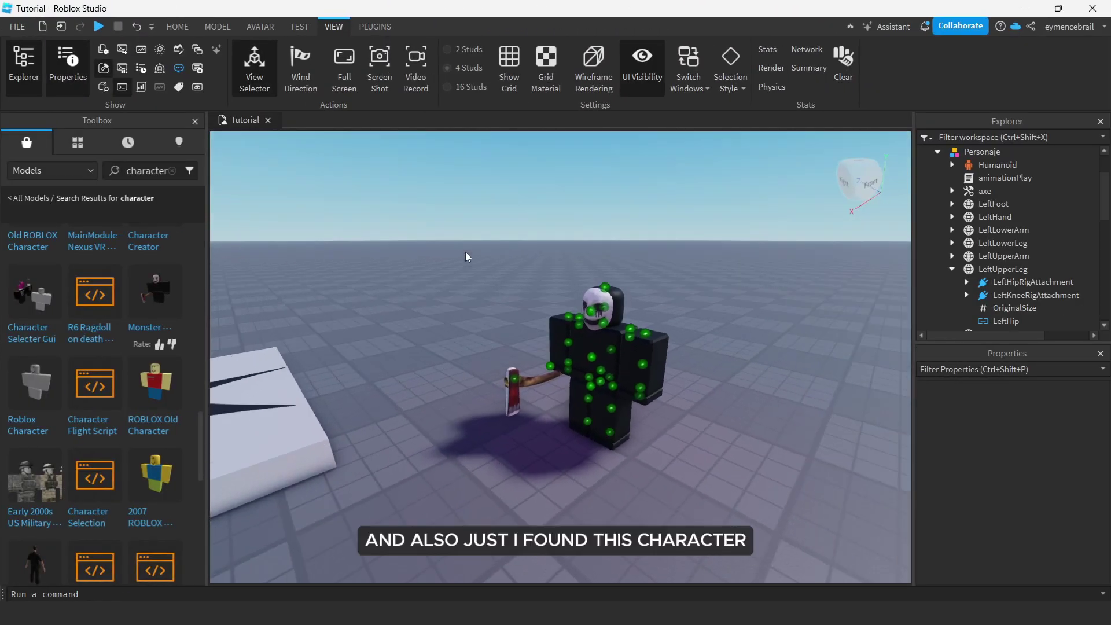
# Turn off Anchored for all parts of the Personaje model from LeftFoot through HumanoidRootPart
pyautogui.moveTo(414, 280); pyautogui.dragTo(689, 466)
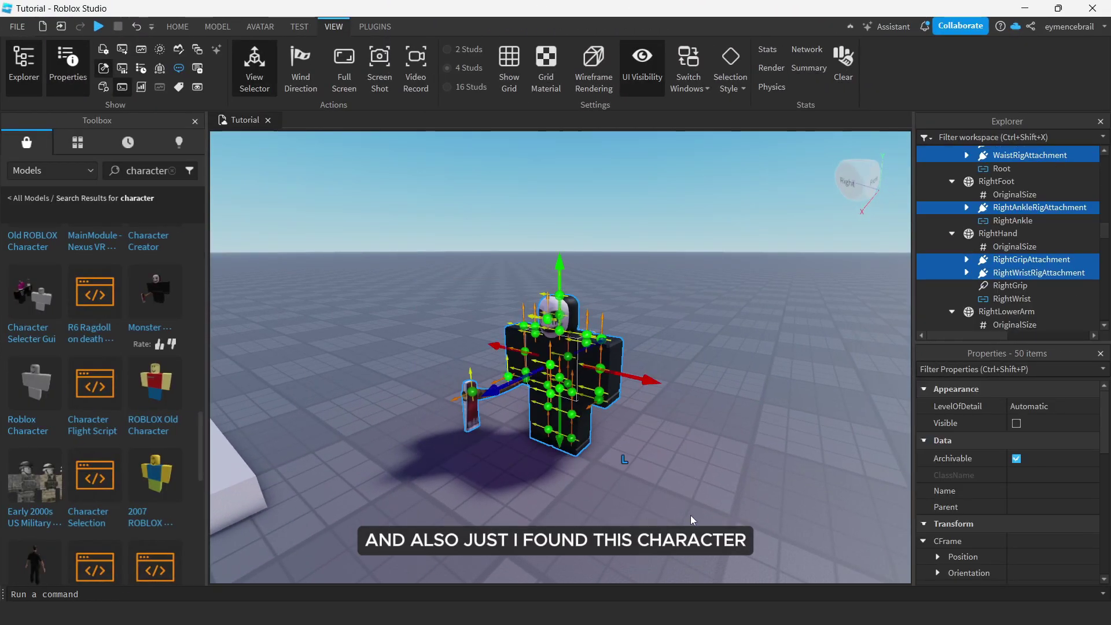
pyautogui.click(689, 515)
pyautogui.scroll(4, 1021, 259)
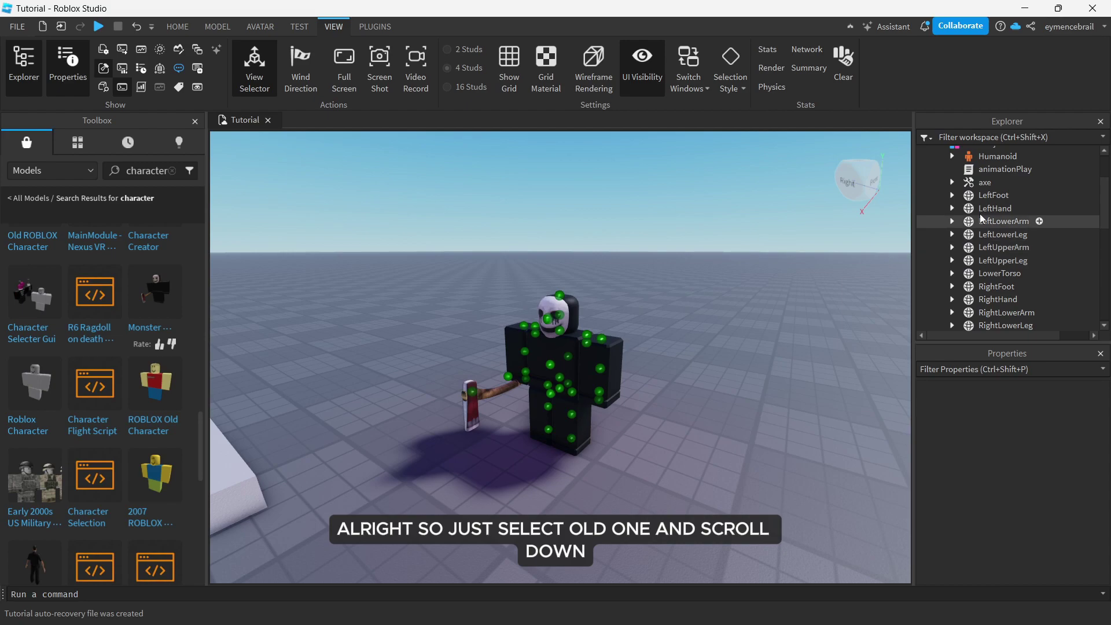
pyautogui.click(984, 197)
pyautogui.scroll(-2, 984, 198)
pyautogui.scroll(-3, 987, 201)
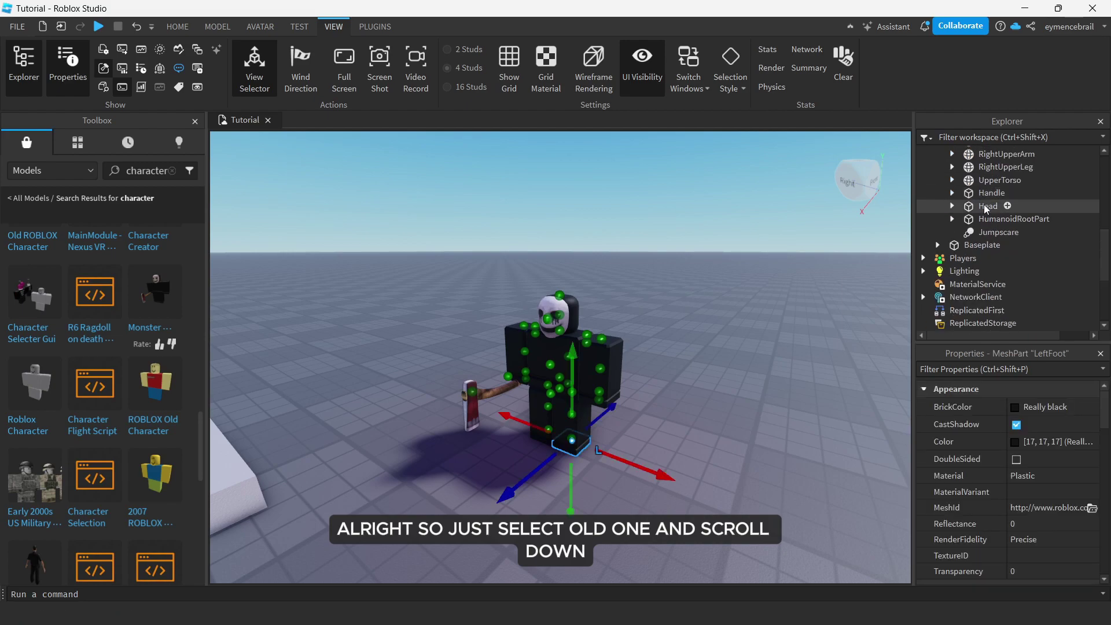
pyautogui.keyDown('shift'); pyautogui.click(989, 218); pyautogui.keyUp('shift')
pyautogui.scroll(-3, 1020, 421)
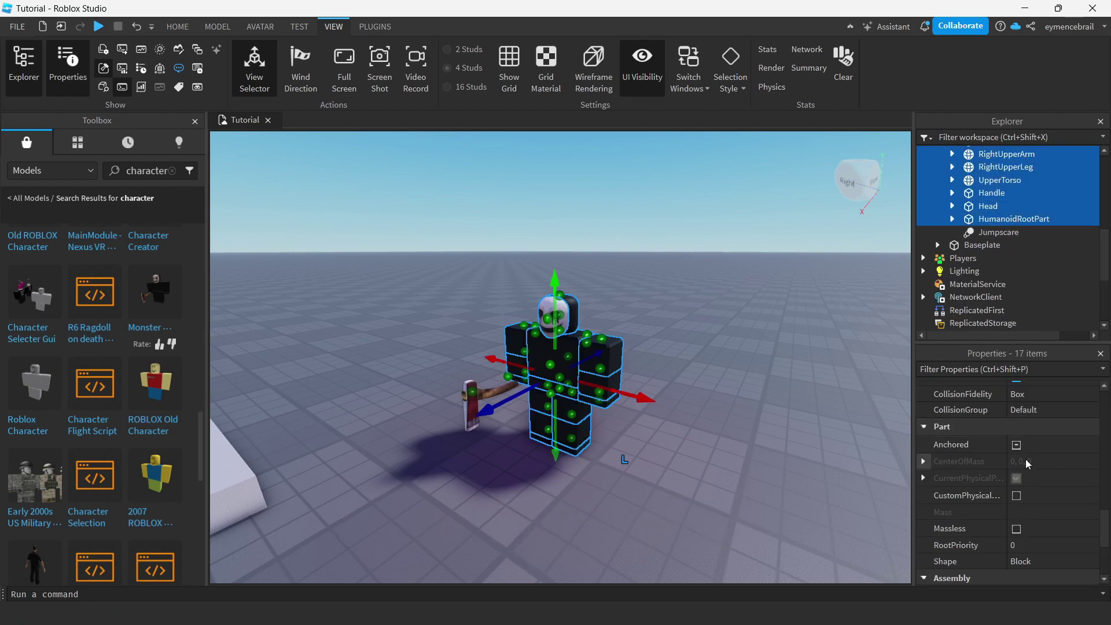
pyautogui.click(1018, 450)
pyautogui.click(765, 387)
# Rename the Personaje model in Workspace as StarterCharacter
pyautogui.scroll(6, 973, 217)
pyautogui.click(972, 218)
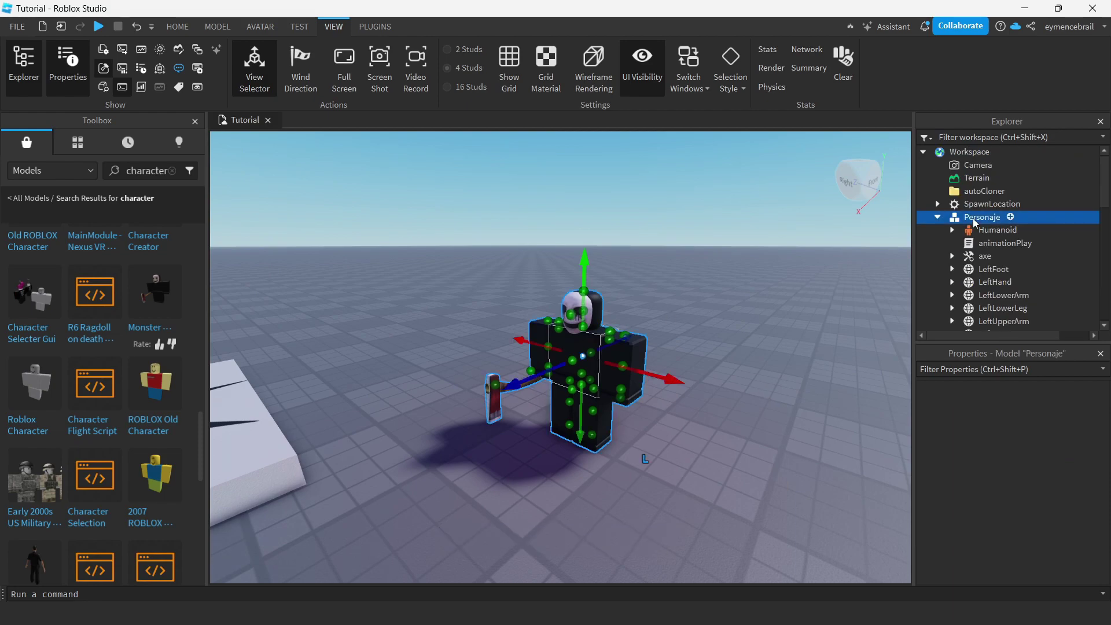
pyautogui.click(973, 218)
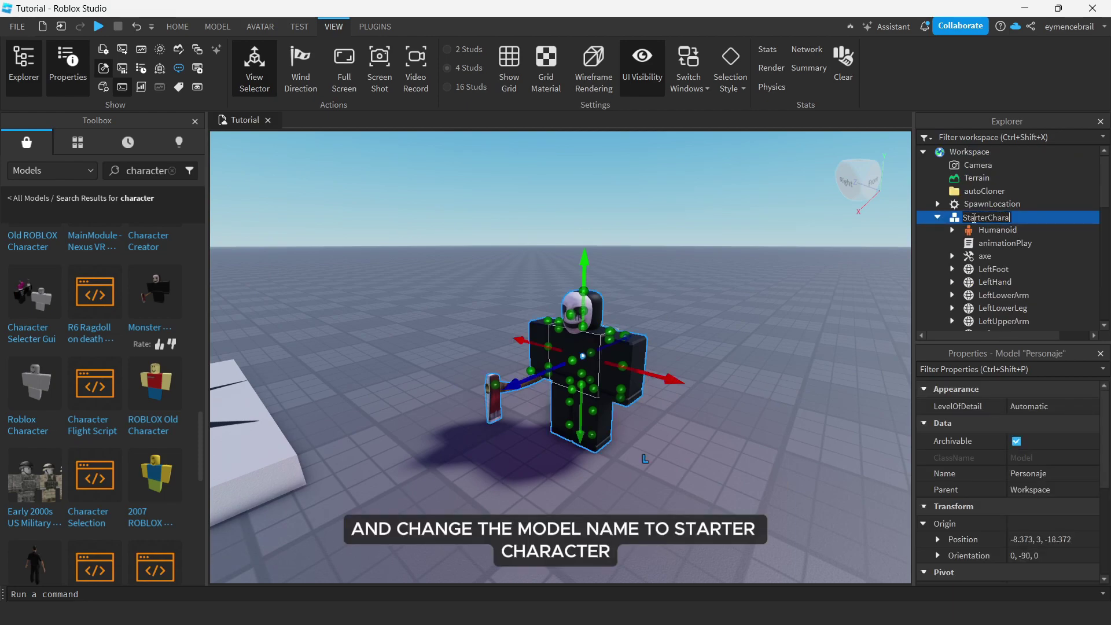
pyautogui.write('StarterCharacter')
pyautogui.press('Return')
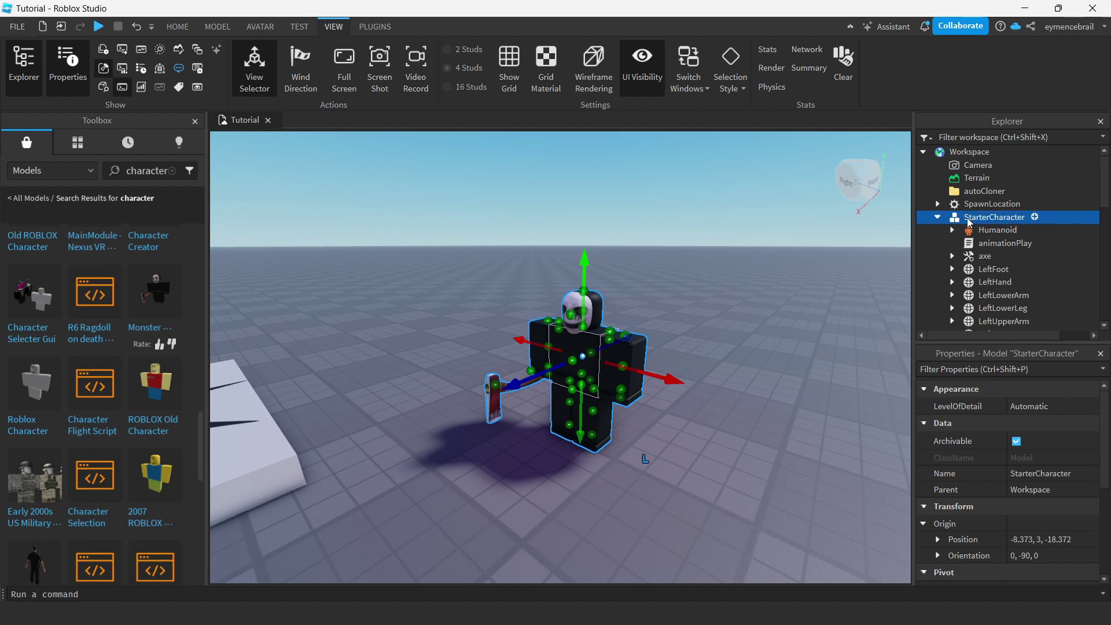
# Move the masked StarterCharacter model into StarterPlayer and delete the previous StarterCharacter there
pyautogui.moveTo(972, 217); pyautogui.dragTo(989, 280)
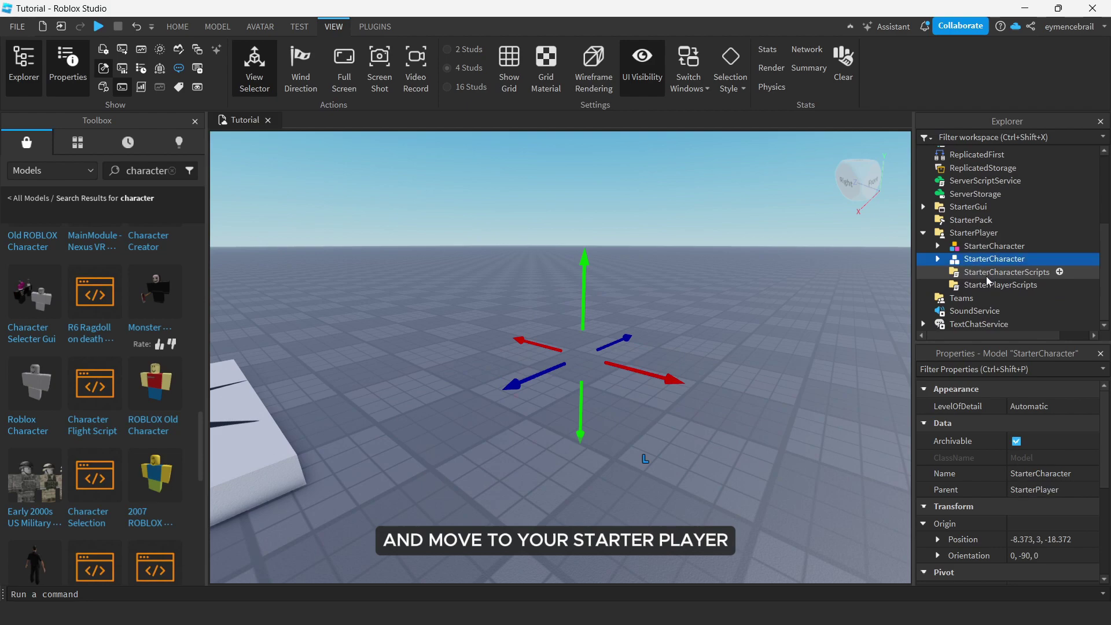
pyautogui.click(982, 247)
pyautogui.press('Delete')
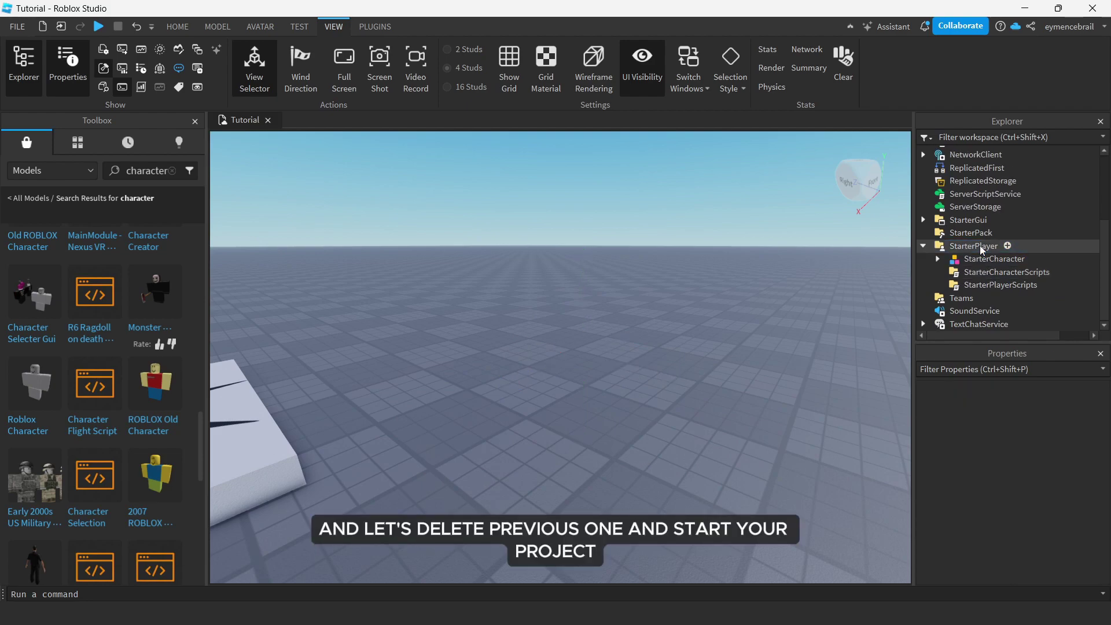
# Playtest the game with the masked character, walking off the spawn pad, trying the axe and looking around the character
pyautogui.press('F5')
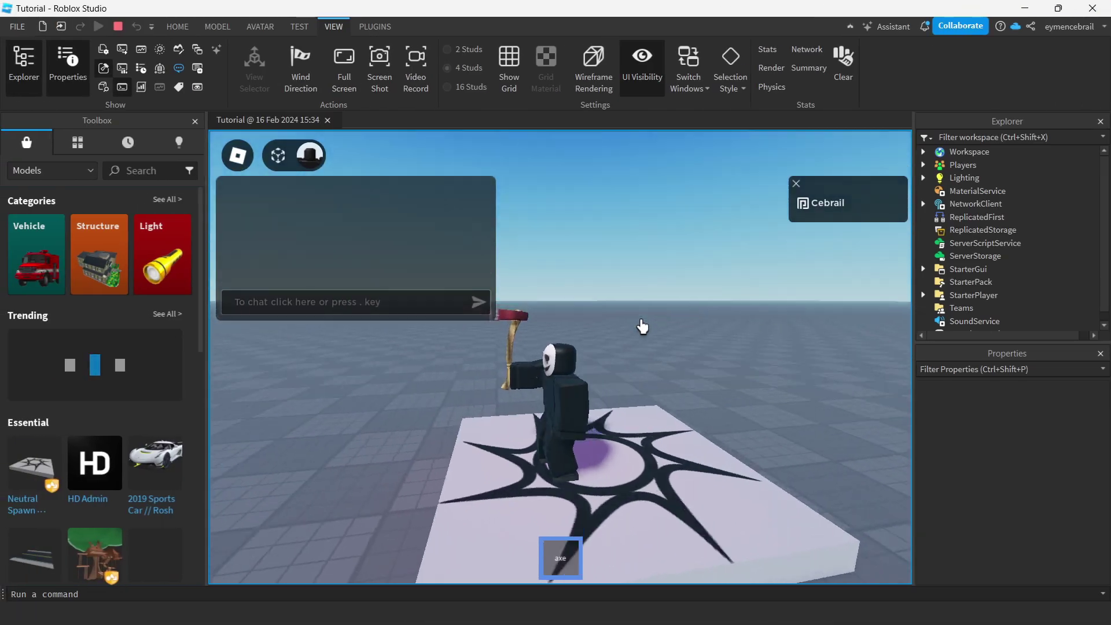
pyautogui.moveTo(640, 320); pyautogui.dragTo(640, 320, button='right')
pyautogui.press('s')
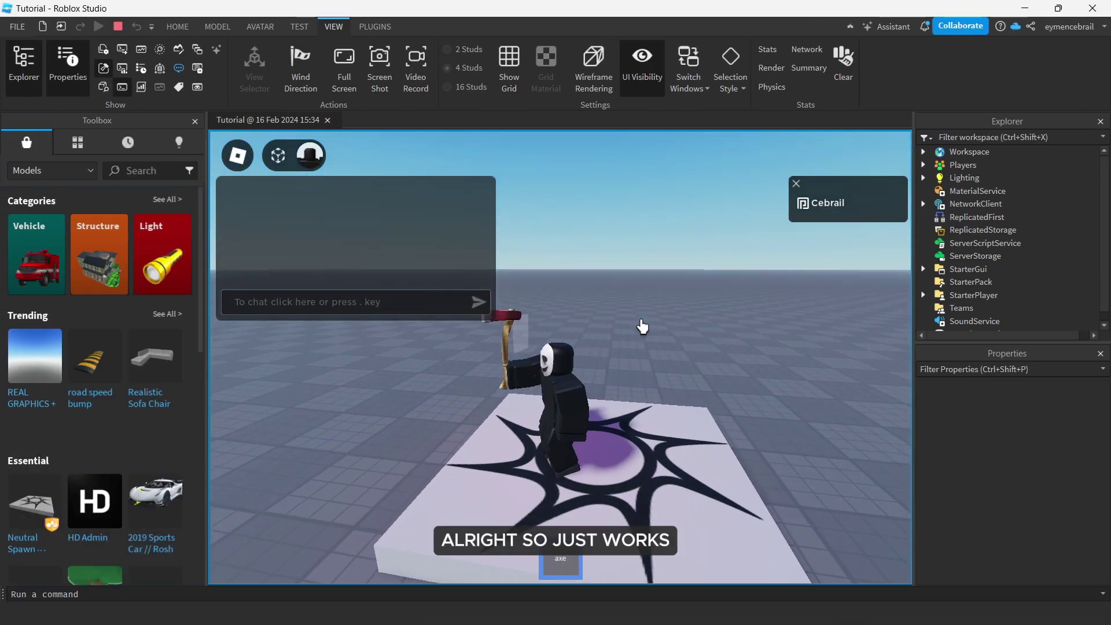
pyautogui.press('w')
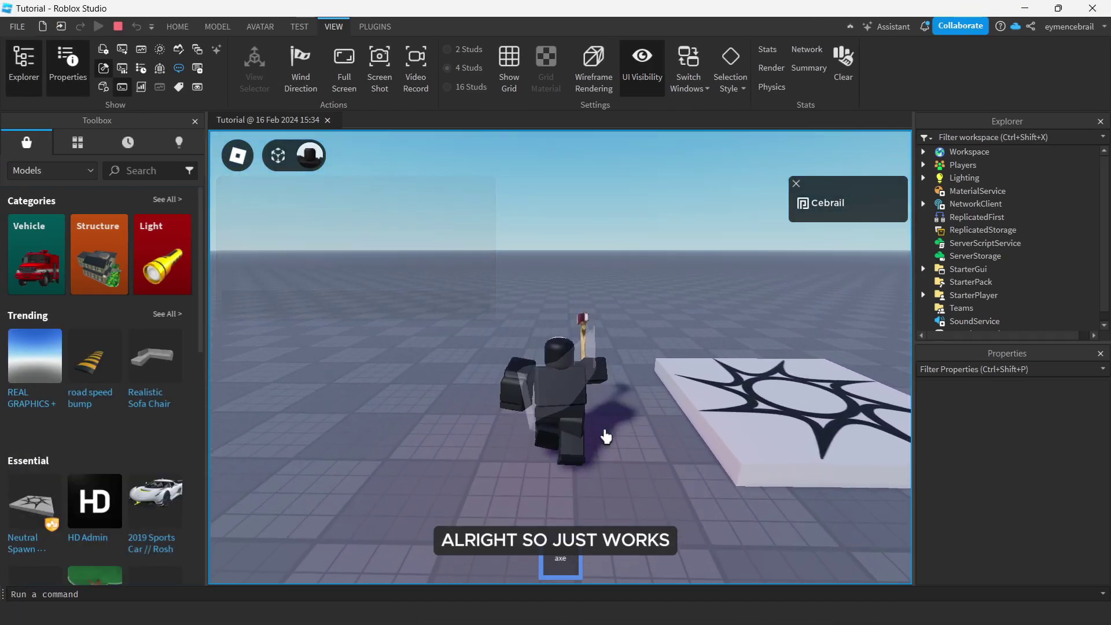
pyautogui.click(644, 352)
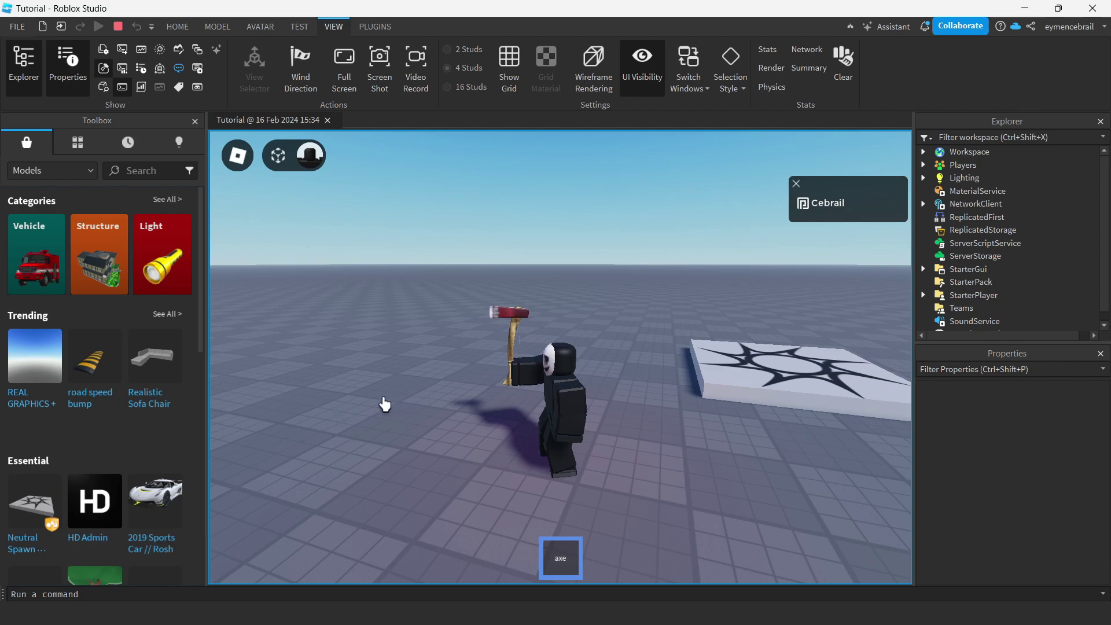
pyautogui.moveTo(381, 401); pyautogui.dragTo(439, 379, button='right')
pyautogui.moveTo(506, 388); pyautogui.dragTo(557, 457, button='right')
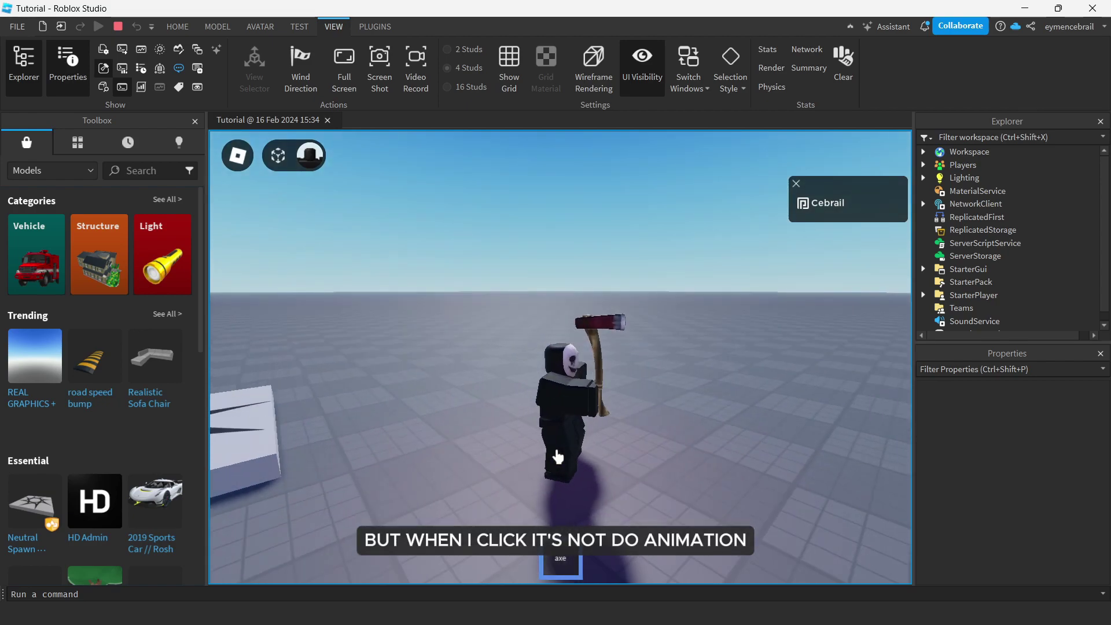
pyautogui.moveTo(669, 417); pyautogui.dragTo(641, 435, button='right')
# Run and jump with the masked character around the spawn pad to check its movement
pyautogui.press('a')
pyautogui.press('s')
pyautogui.press('w')
pyautogui.press('space')
pyautogui.press('space')
pyautogui.press('a')
pyautogui.press('s')
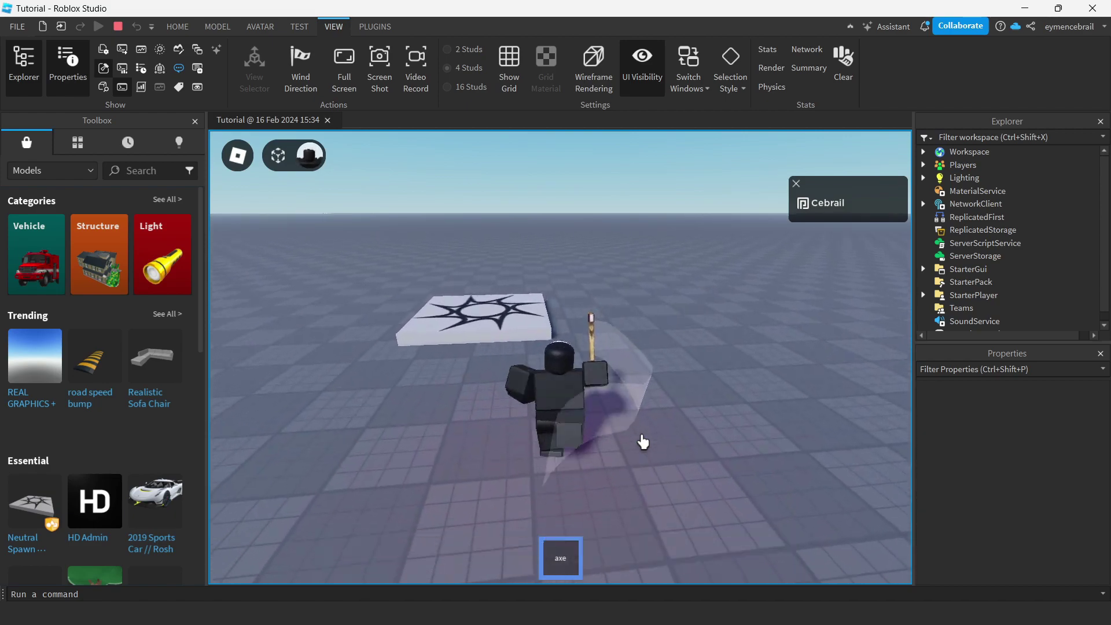
pyautogui.press('w')
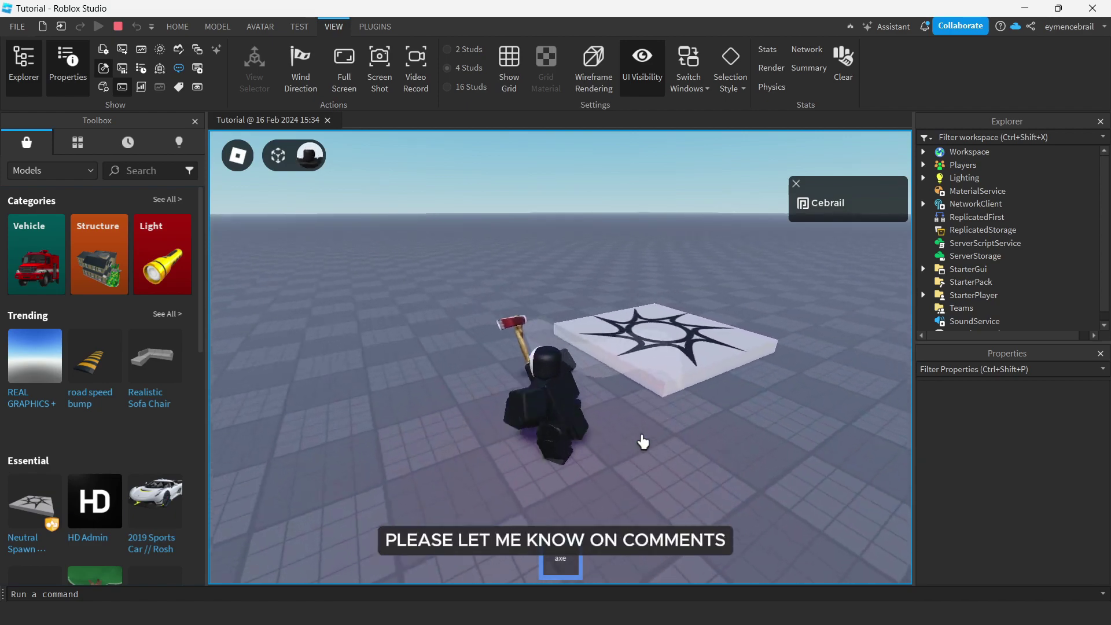
pyautogui.press('s')
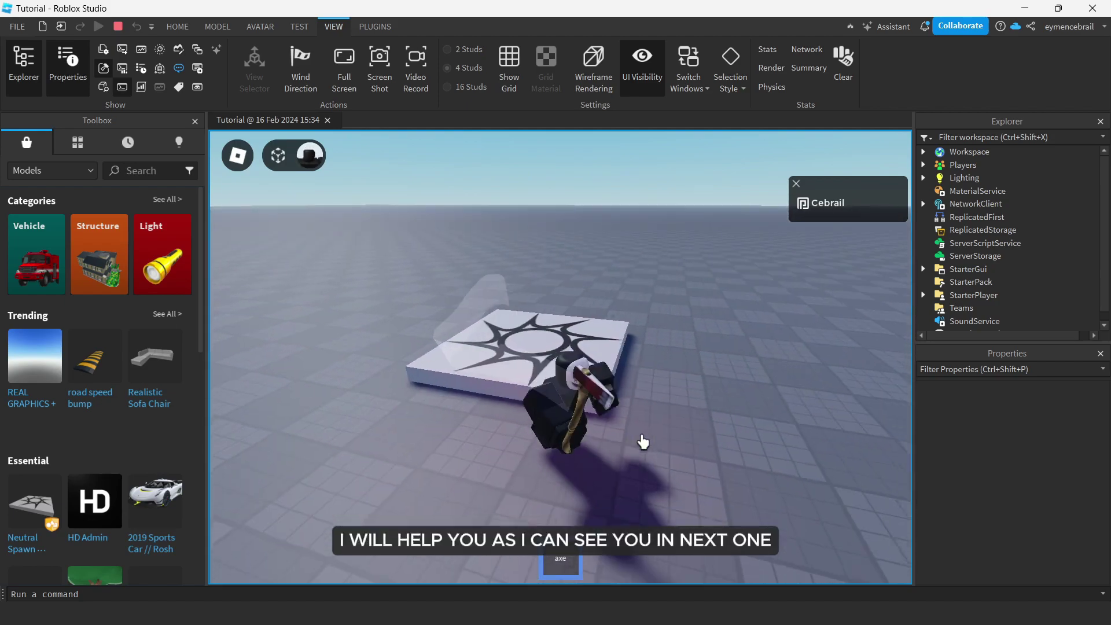